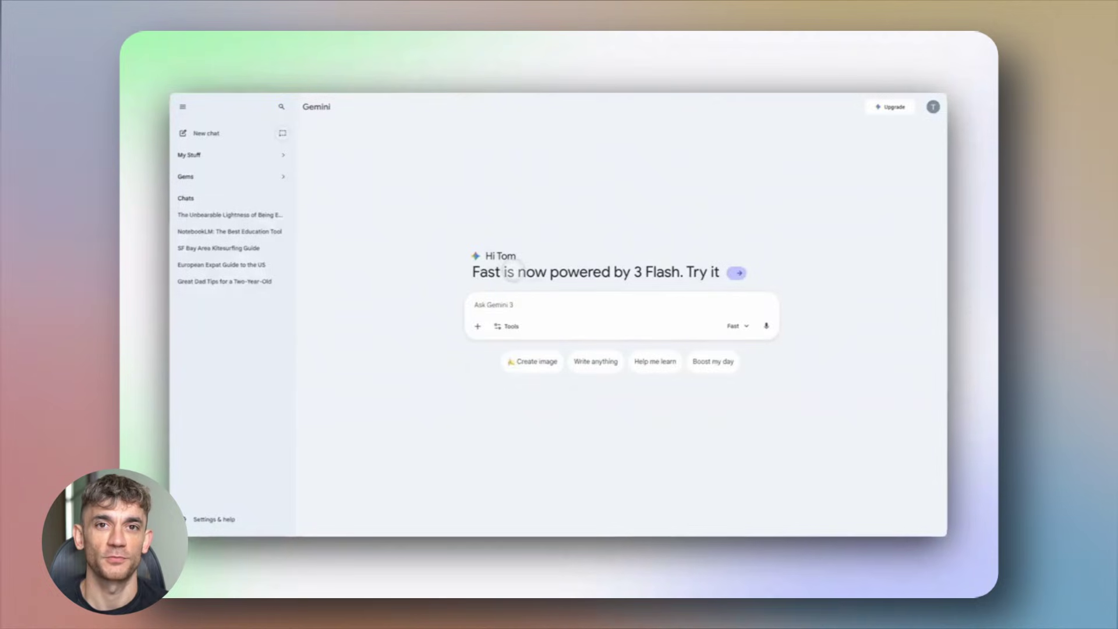
Ask Gemini for an educational computer game, attaching the school-notes NotebookLM notebook
type("ducational computer game based on the notes attached")
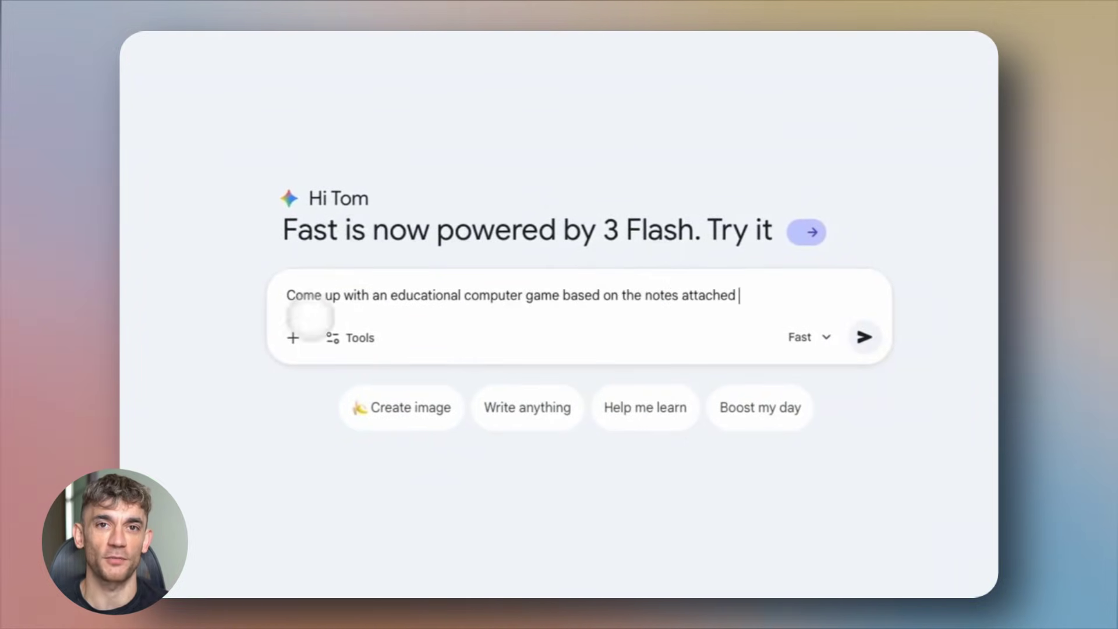
left_click(294, 338)
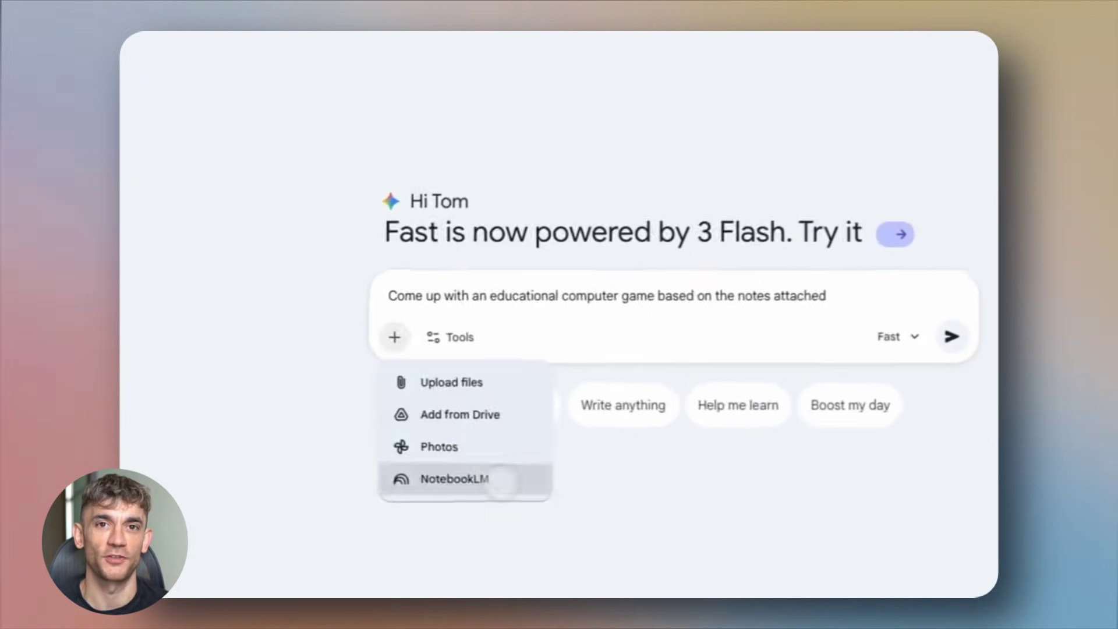
left_click(498, 479)
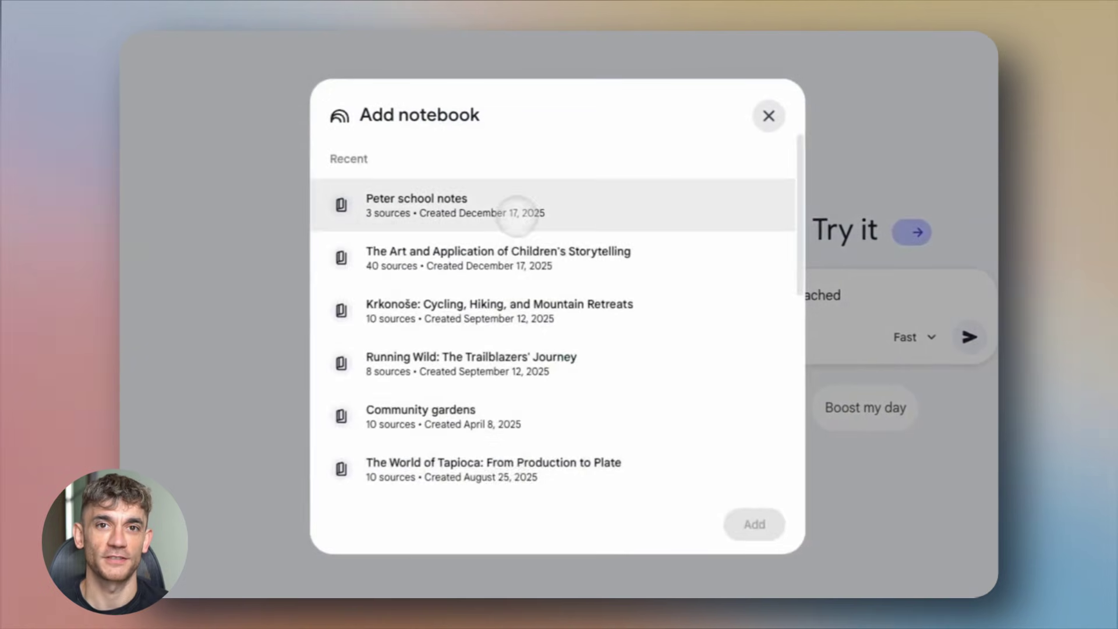
left_click(512, 208)
left_click(642, 524)
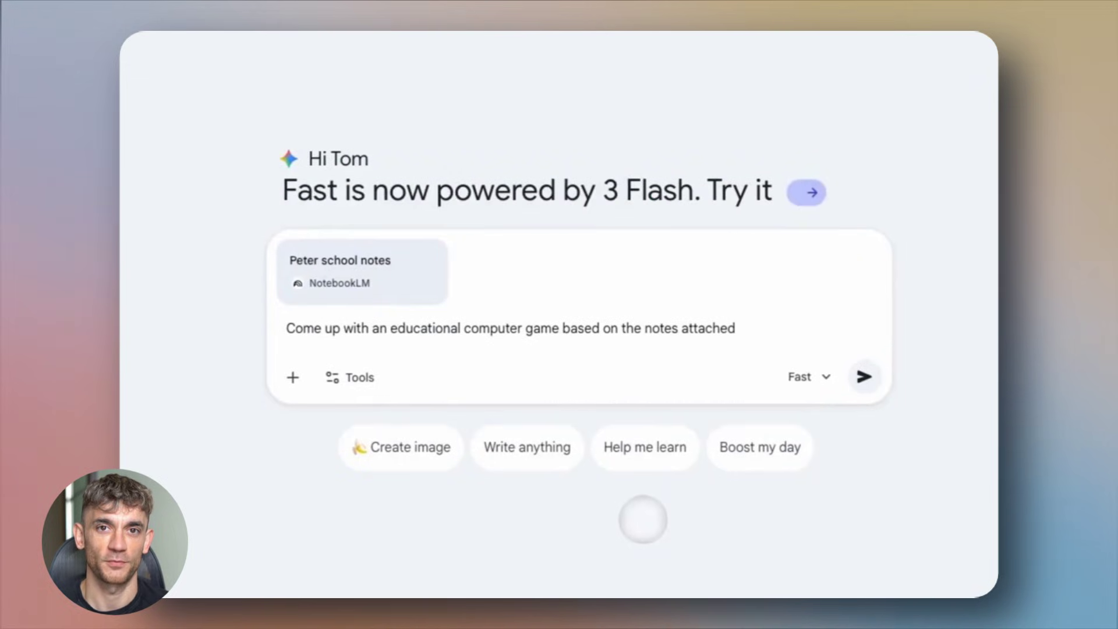
left_click(865, 377)
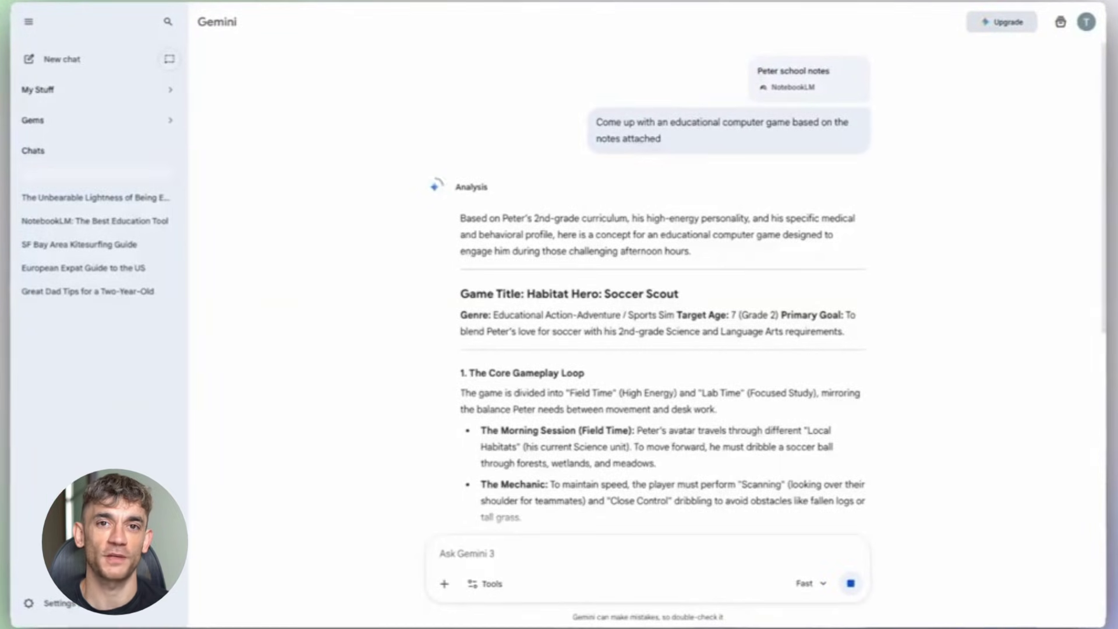
Enable Canvas and send 'Lets build this' to build the Habitat Hero game
left_click(485, 583)
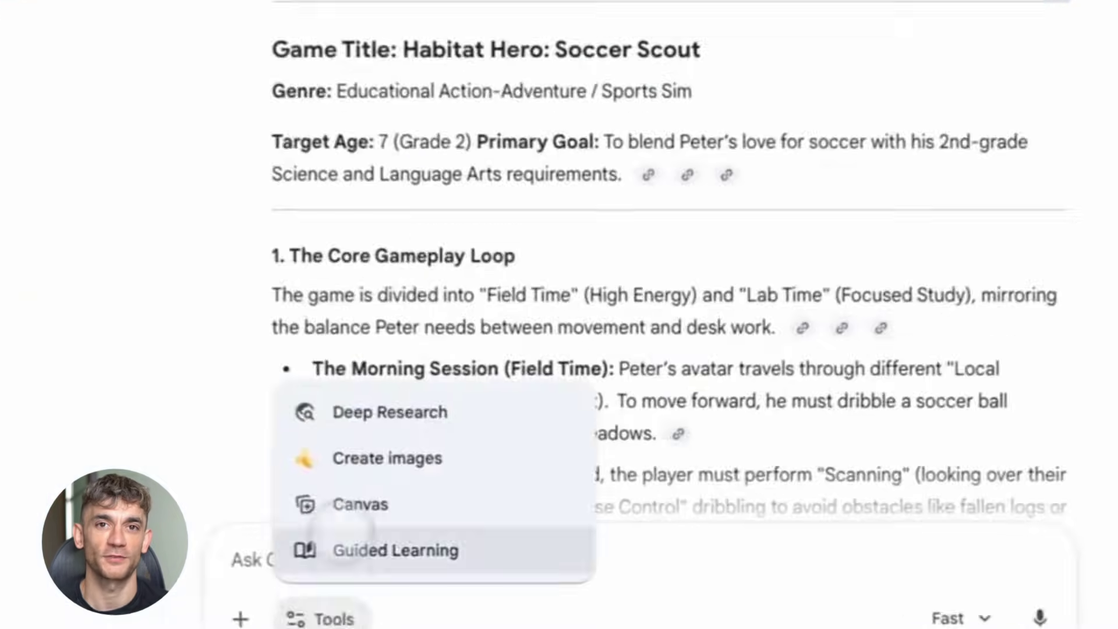
left_click(503, 518)
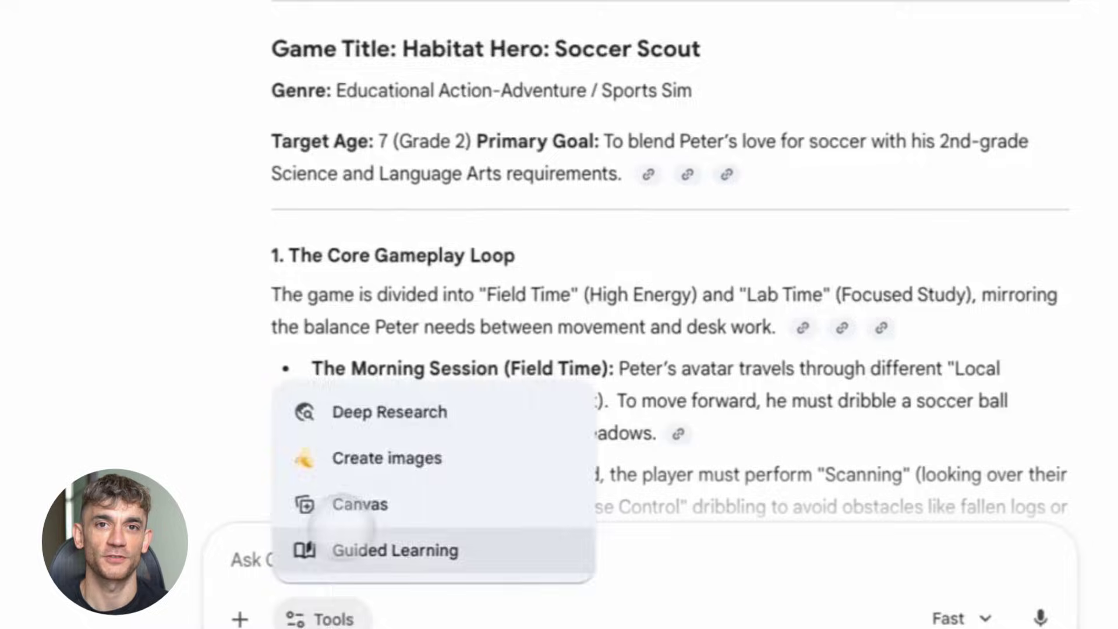
type("Lets build this")
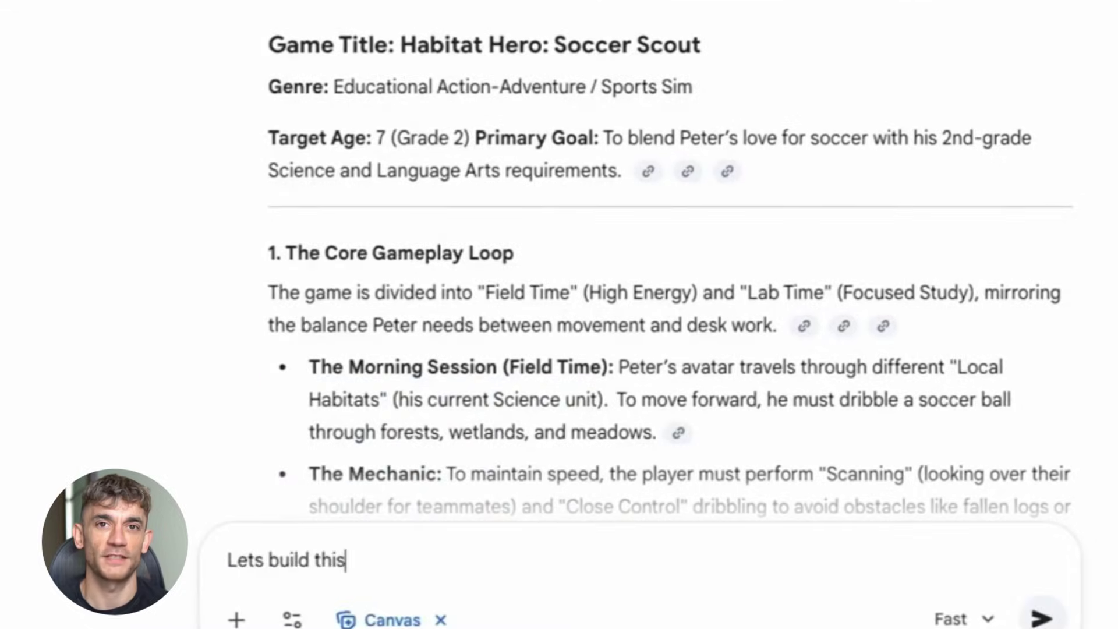
key("Return")
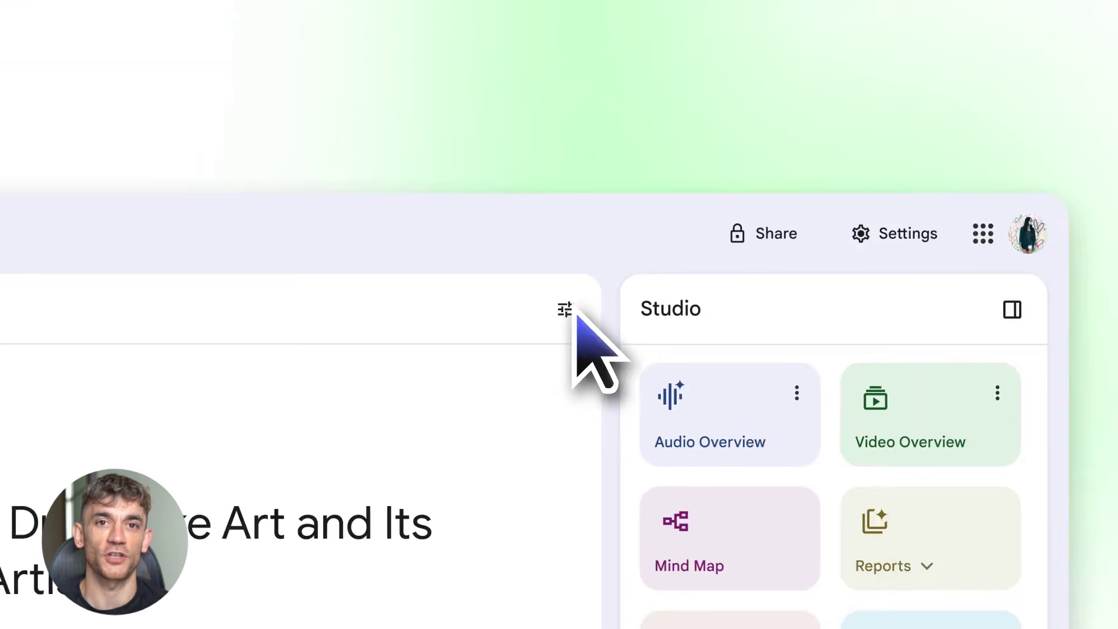
Switch the notebook chat's conversational style to Learning Guide and save
left_click(556, 228)
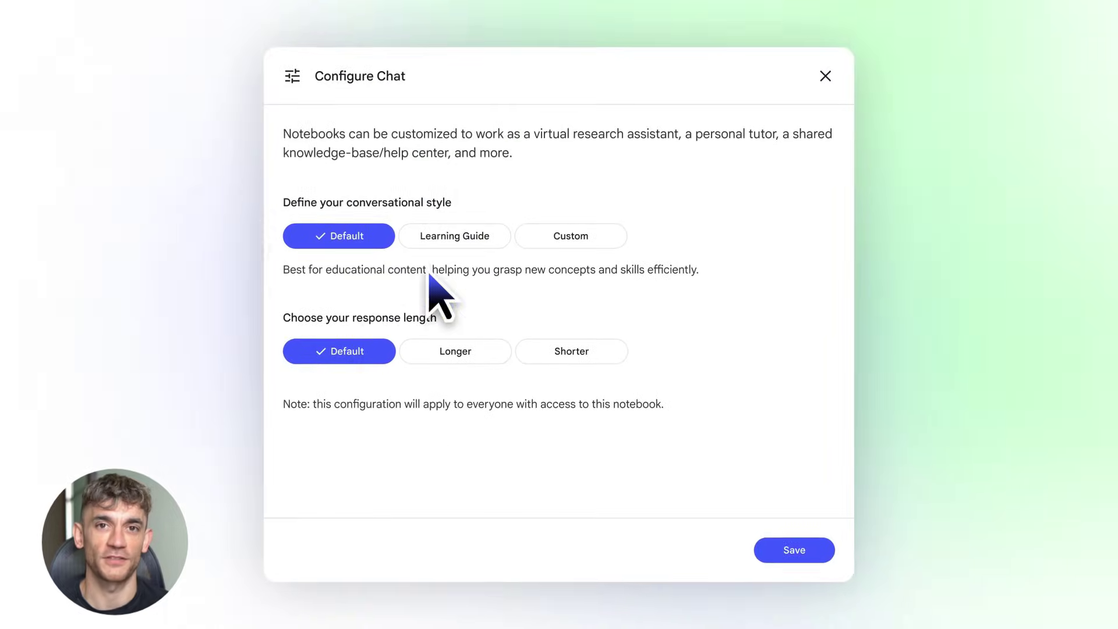
left_click(455, 239)
left_click(795, 549)
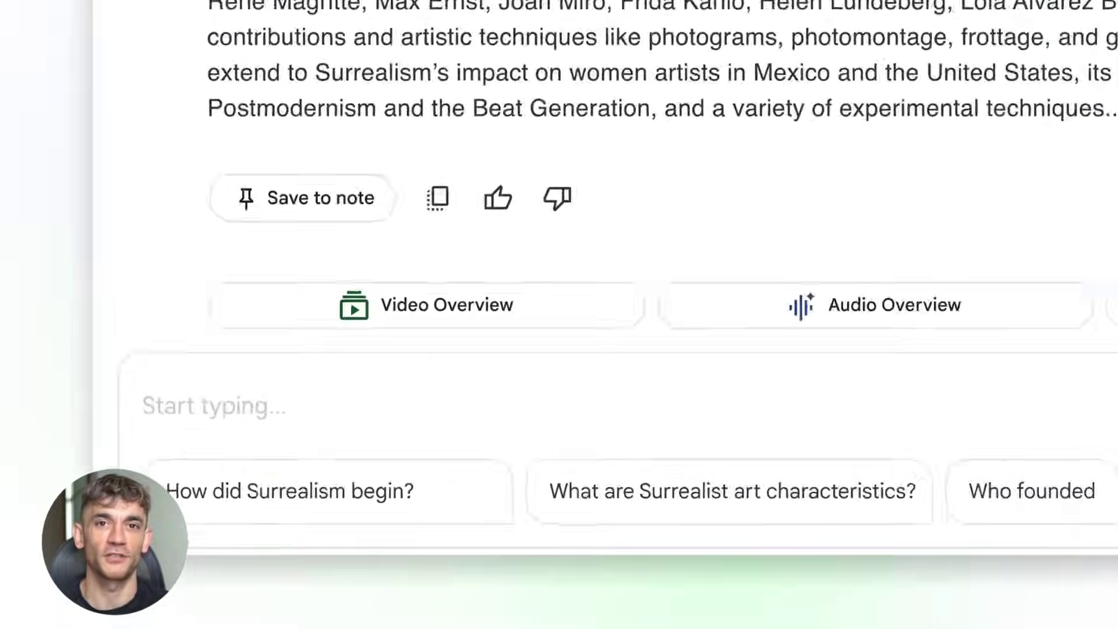
Start the lesson as a high school junior studying for the AP Art History exam
type("Let’s get started!")
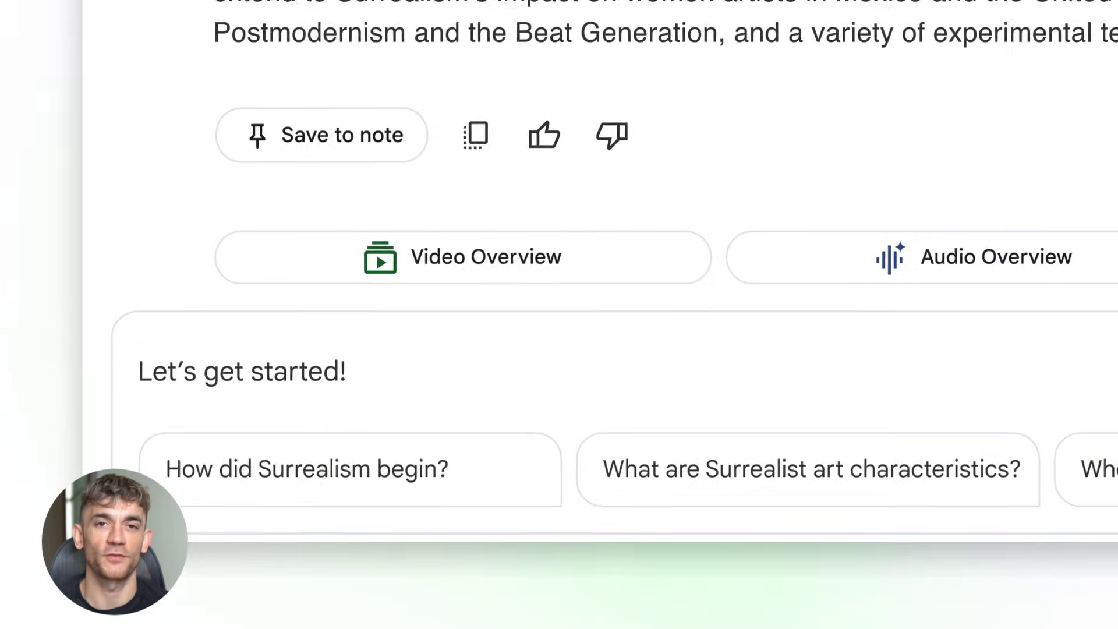
key("Return")
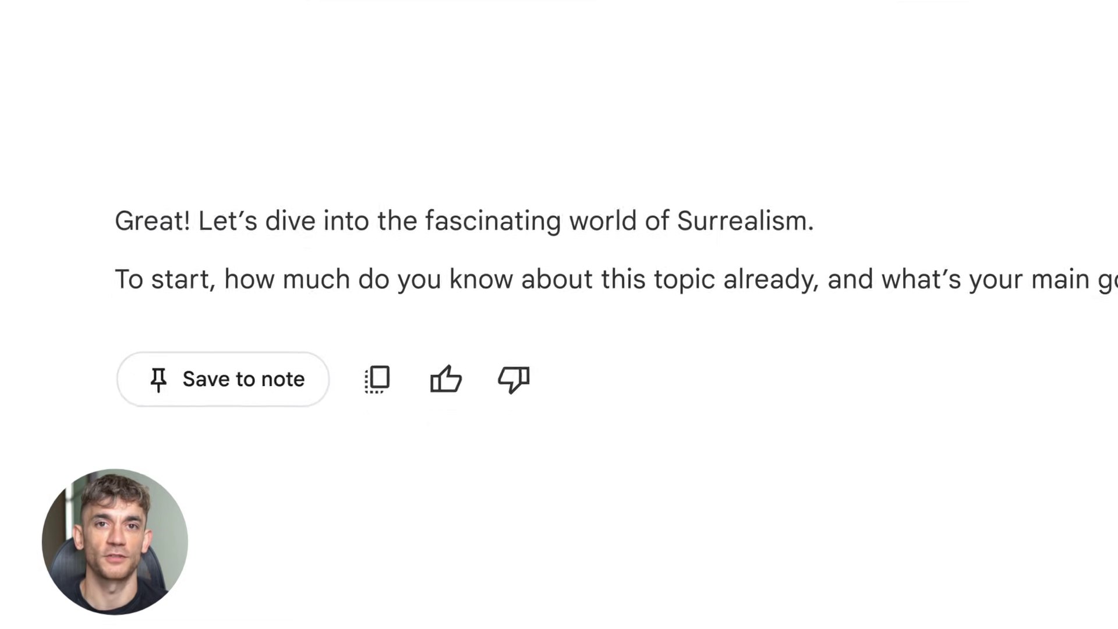
type("I am a high school junior studying for")
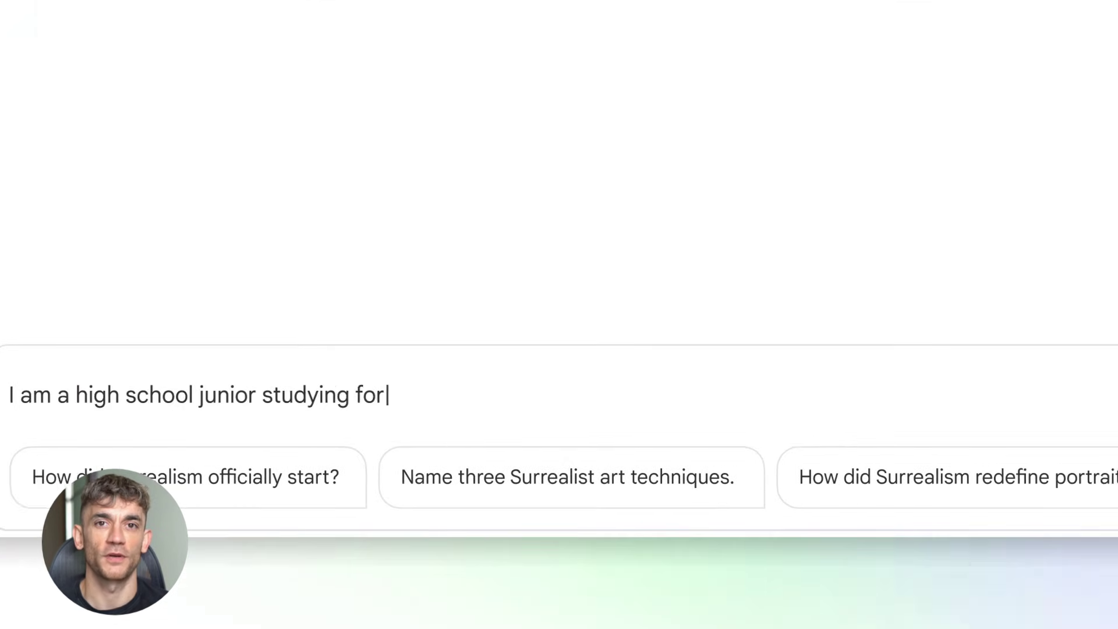
type(" an AP Art History exam. I know a little about surrealism but would love to cover the fundamentals")
key("Return")
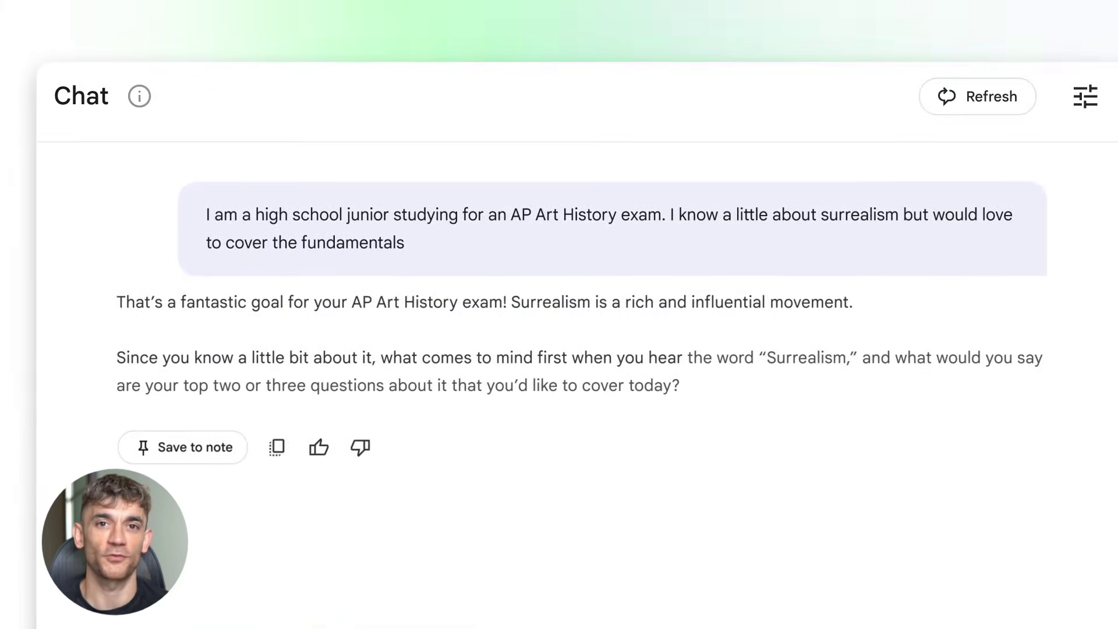
Ask when, why and how Surrealism was founded, then answer the tutor with 1924
type("My top questions ")
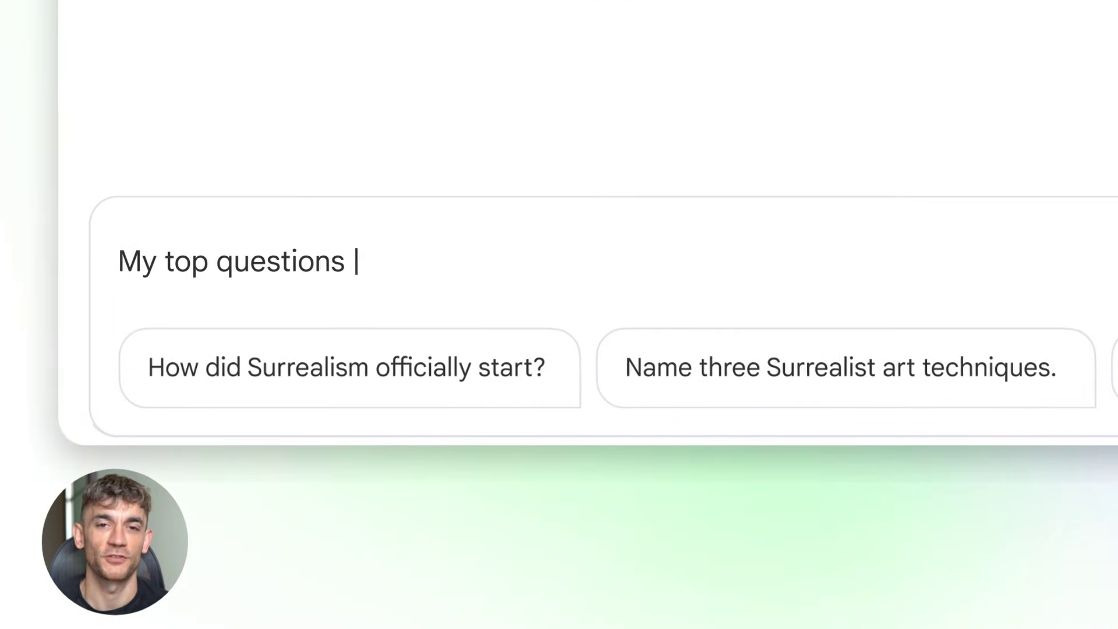
type("are 1) When was it founded? 2) Why was it founded? 3) How does it exist today?")
key("Return")
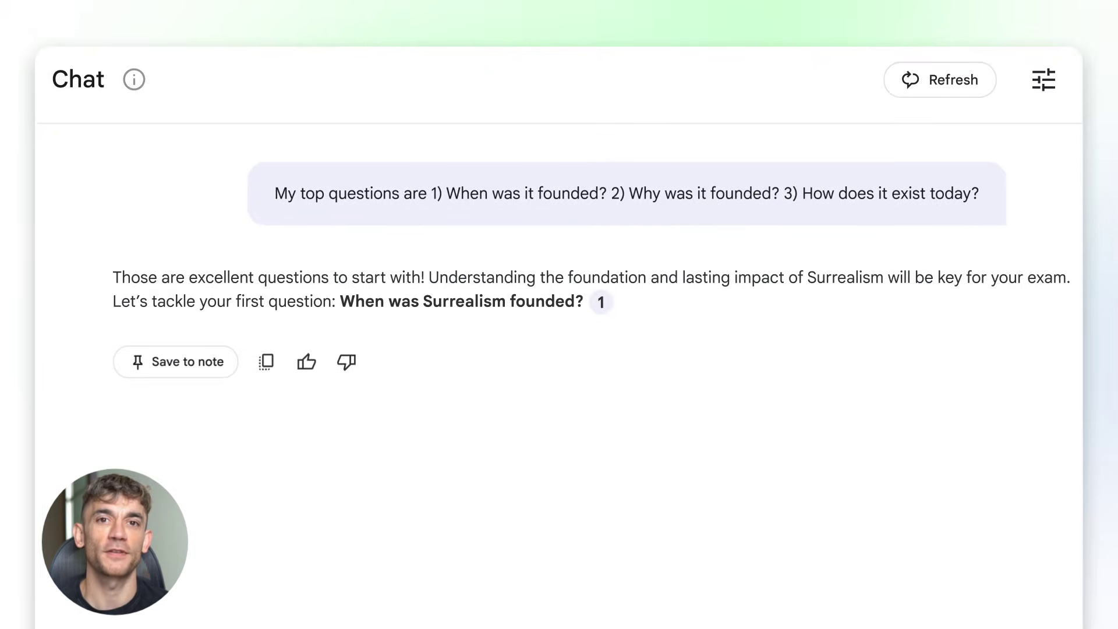
type("1")
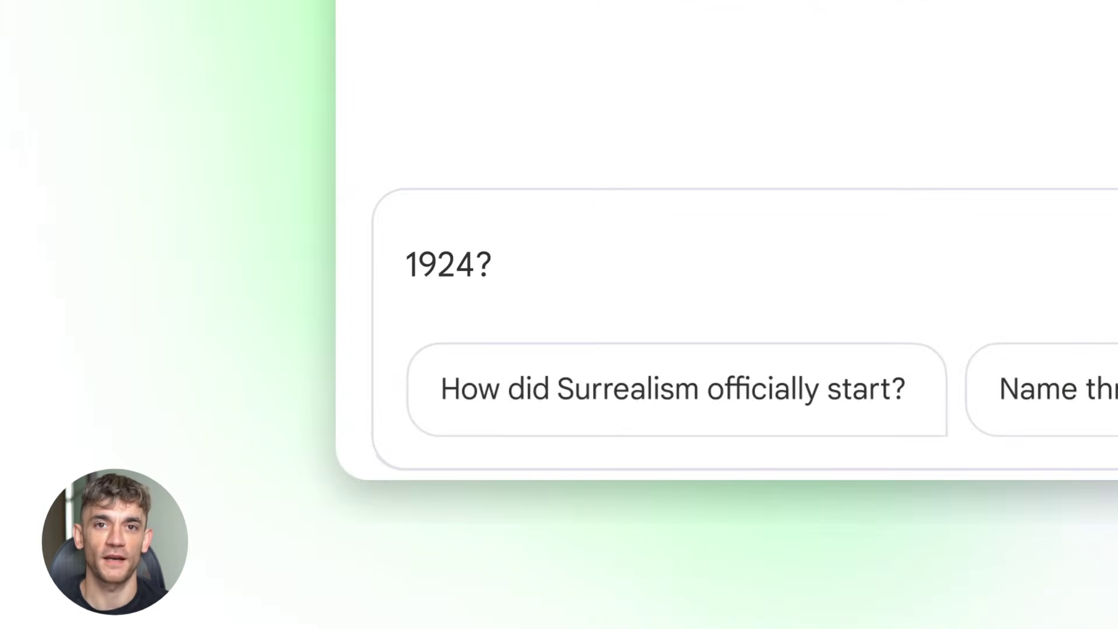
key("Return")
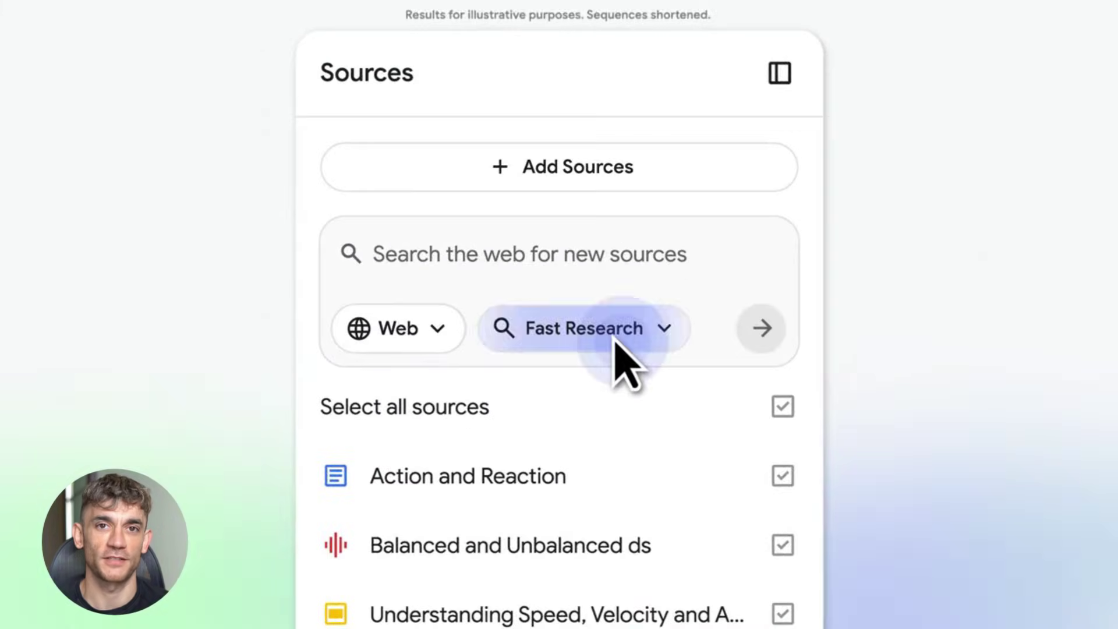
Deep Research the latest breakthroughs in quantum physics and import the report with its sources
left_click(614, 343)
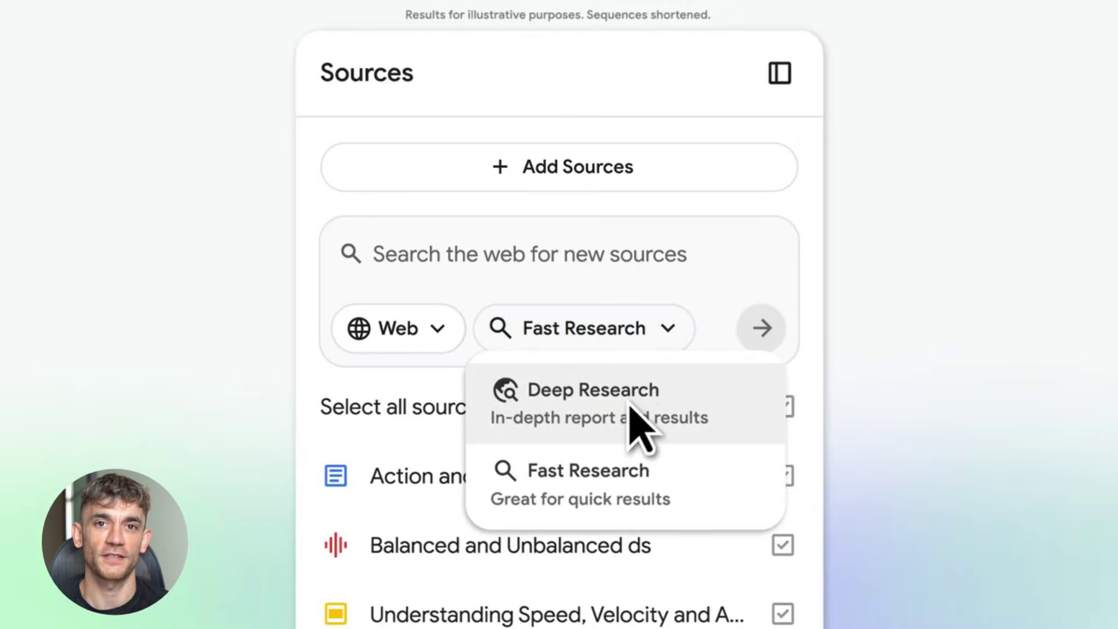
left_click(629, 410)
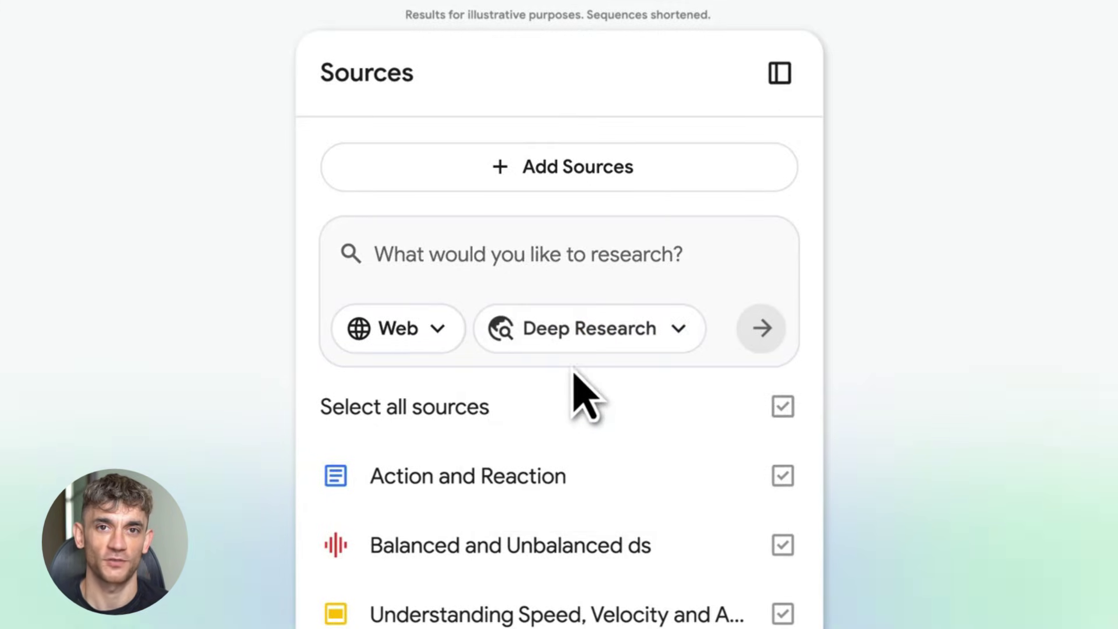
left_click(377, 257)
type("akthroughs in quantum physics")
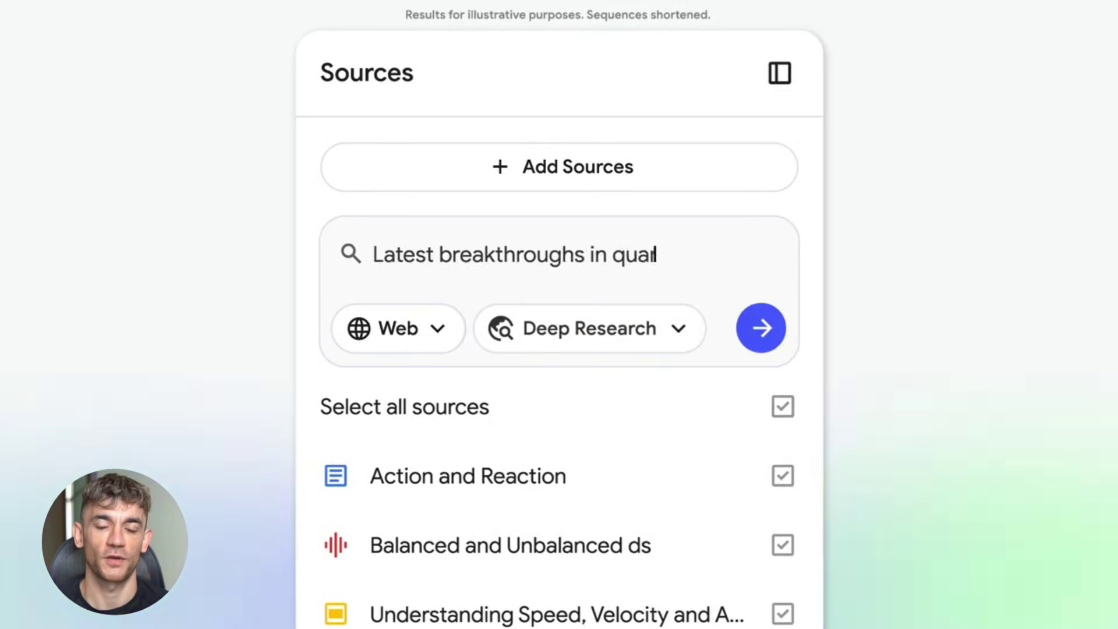
left_click(762, 329)
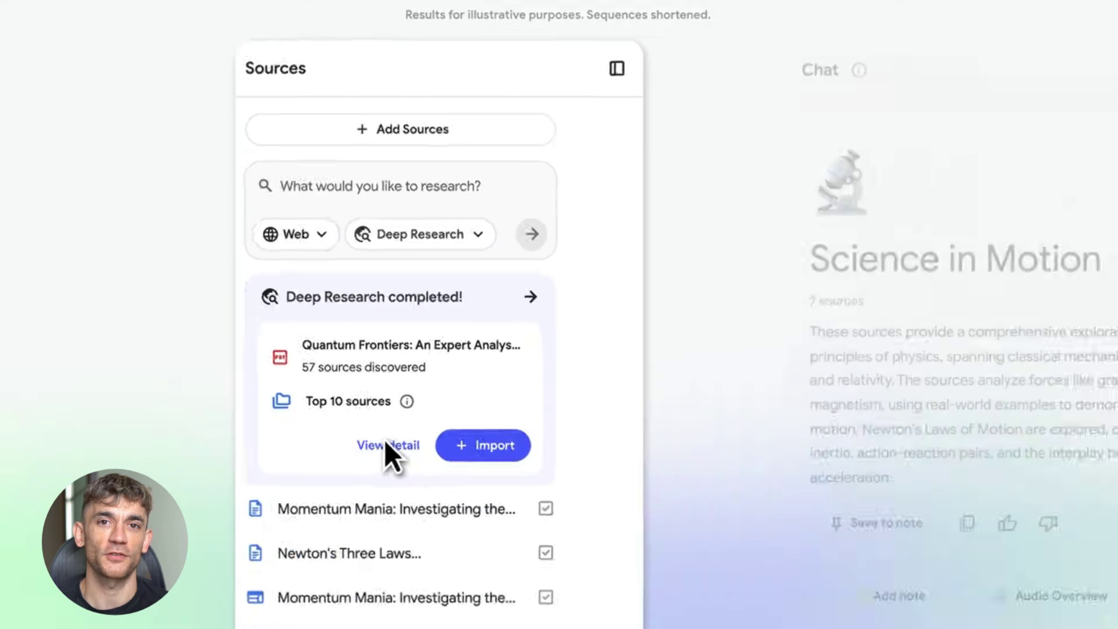
left_click(342, 402)
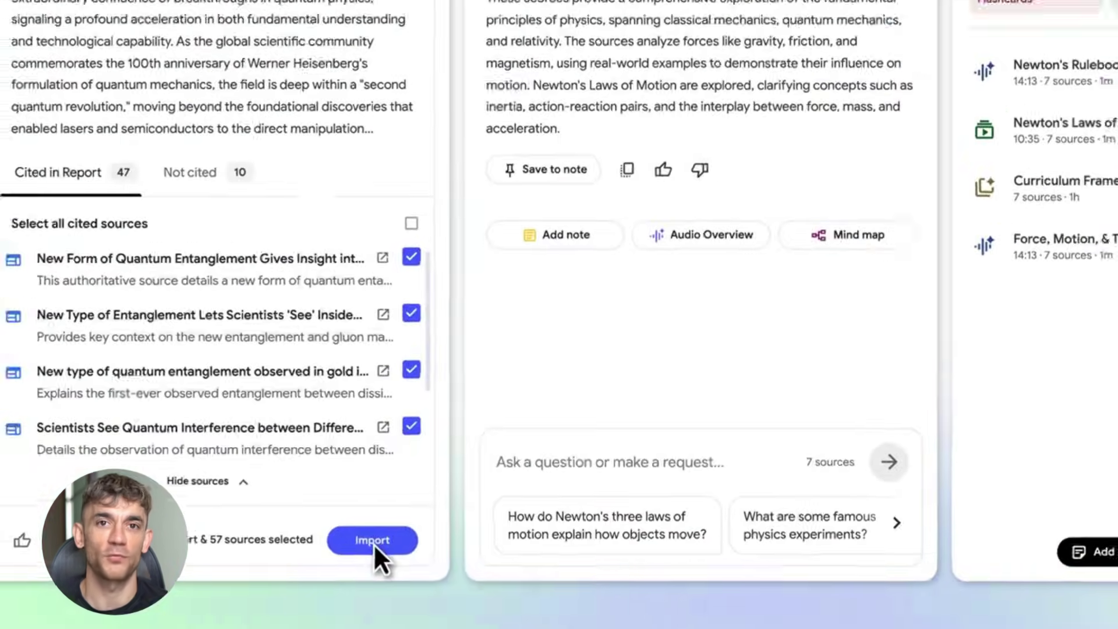
left_click(373, 543)
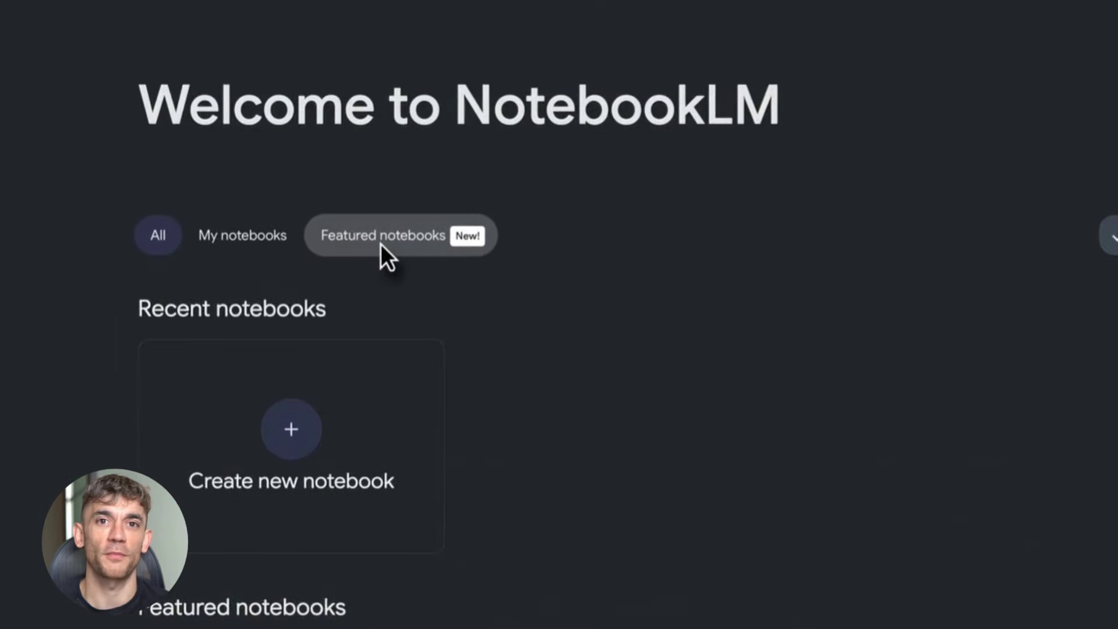
Discover Surrealism sources and import them, excluding the general Surrealism entry
left_click(282, 197)
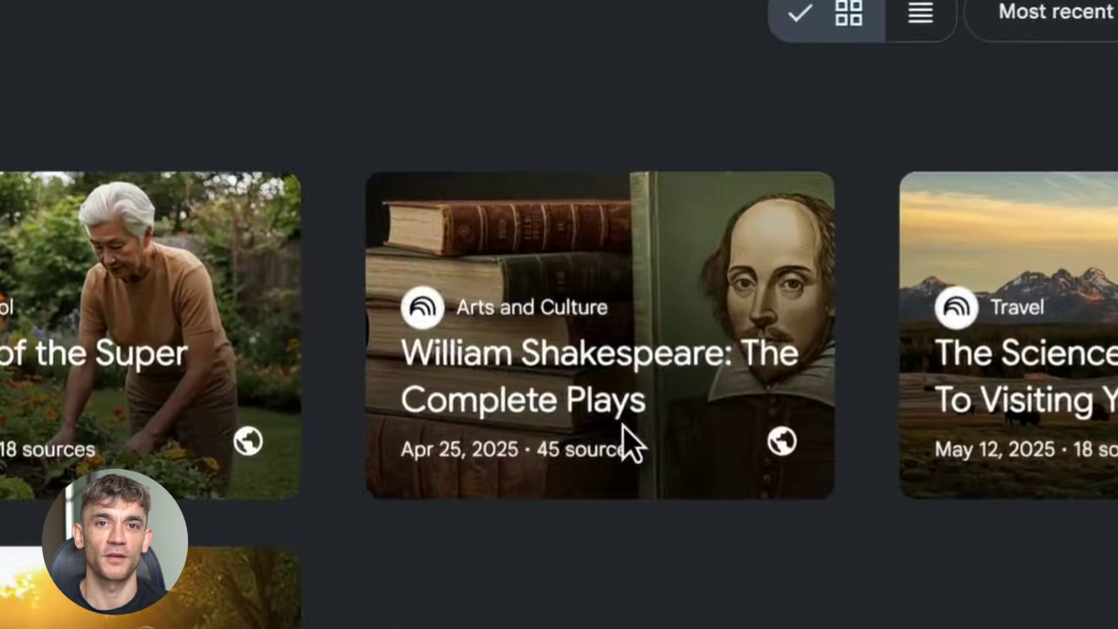
left_click(705, 383)
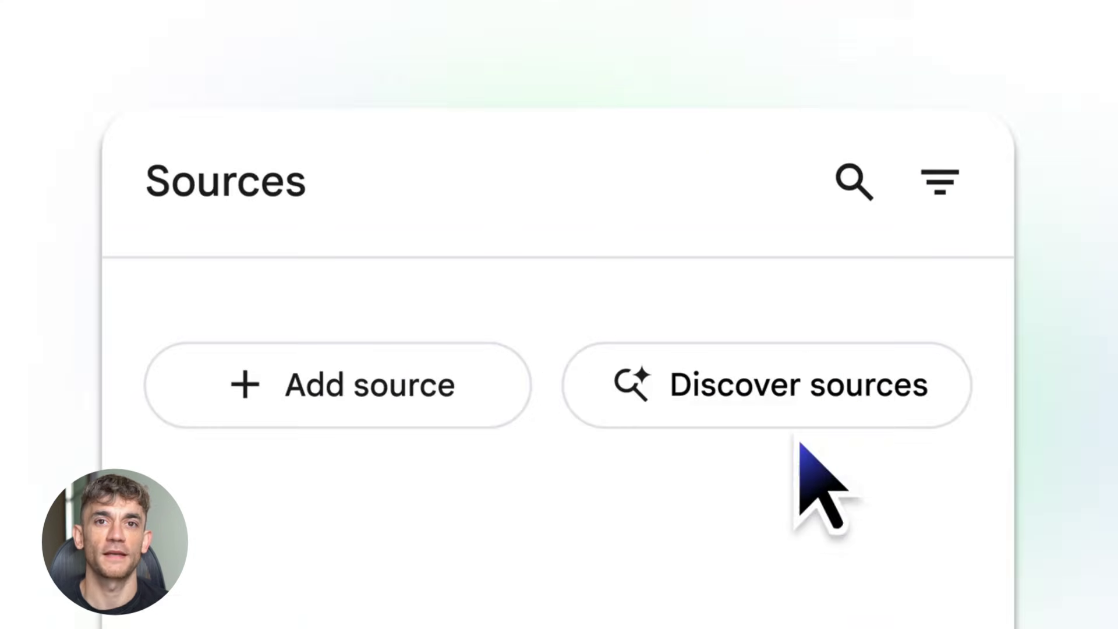
left_click(787, 408)
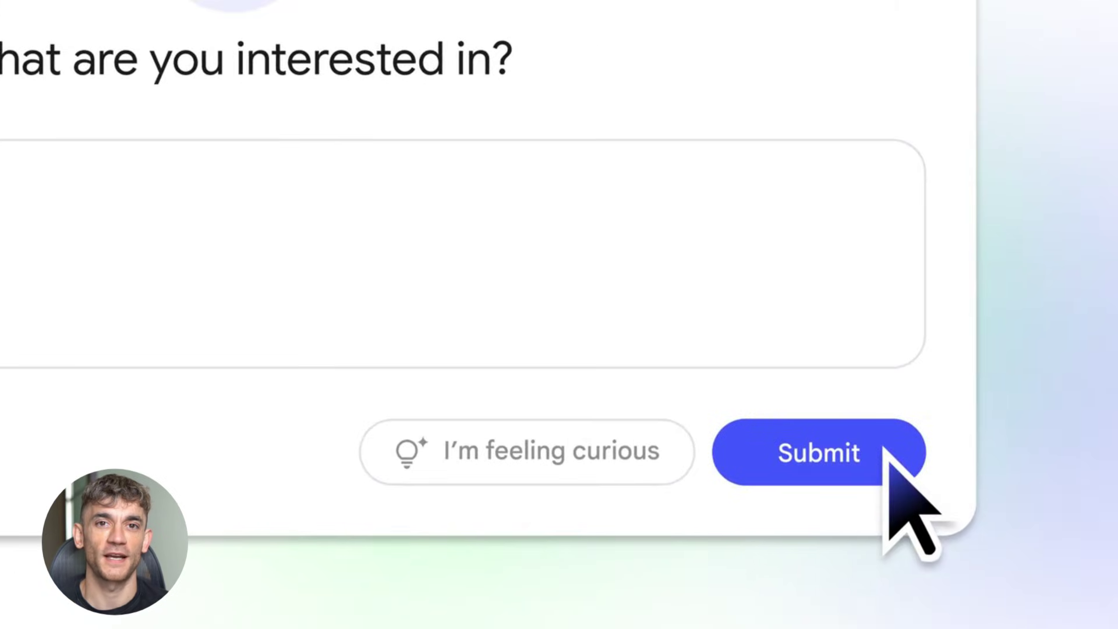
left_click(884, 450)
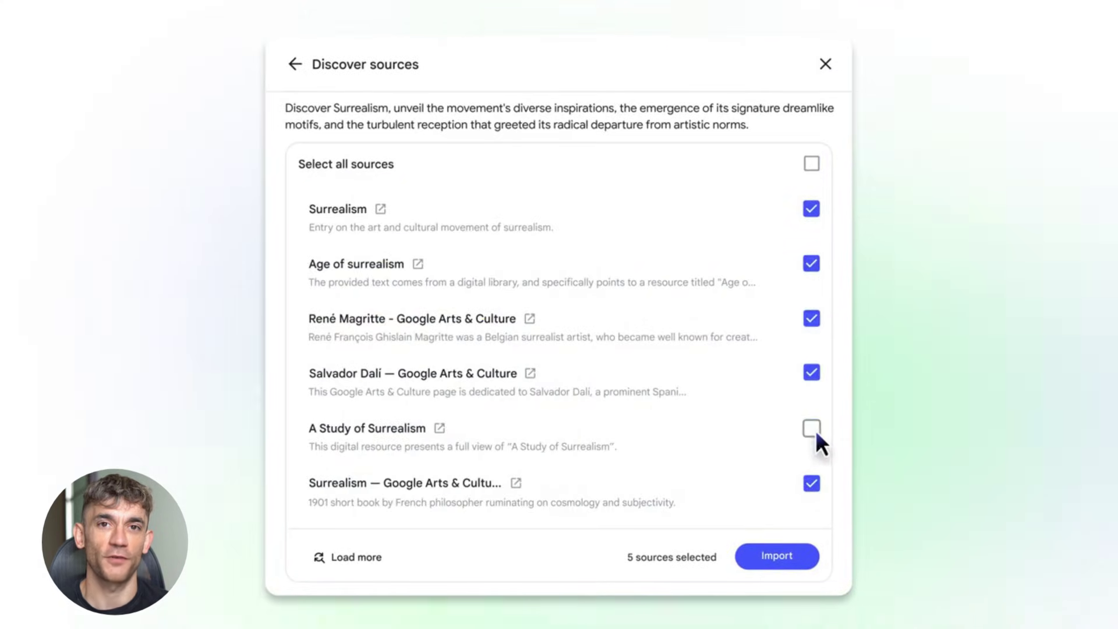
left_click(815, 211)
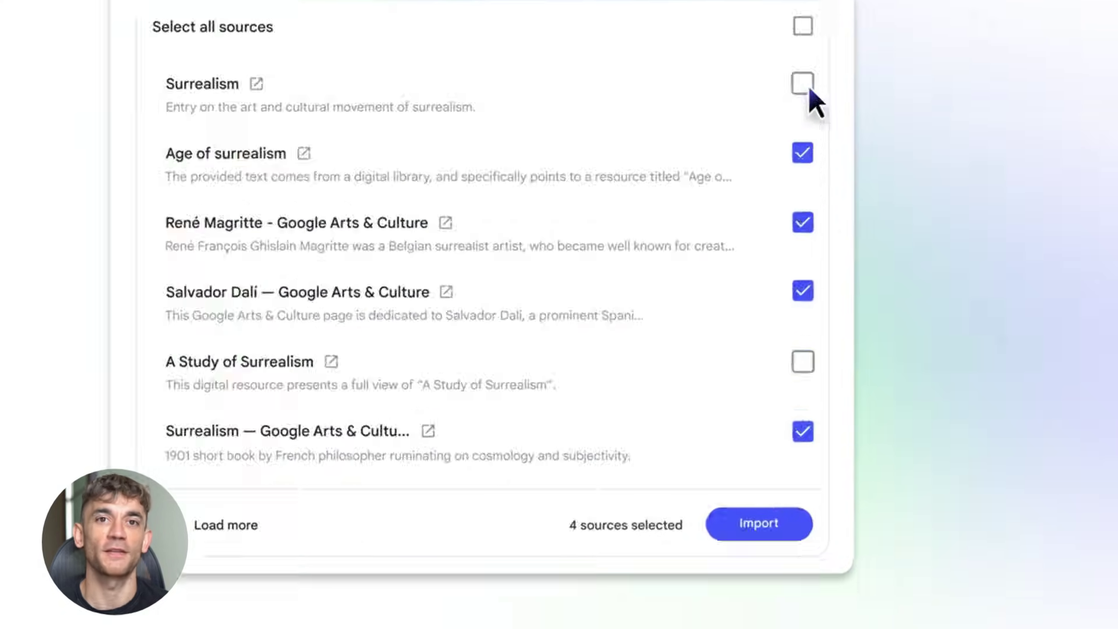
left_click(754, 449)
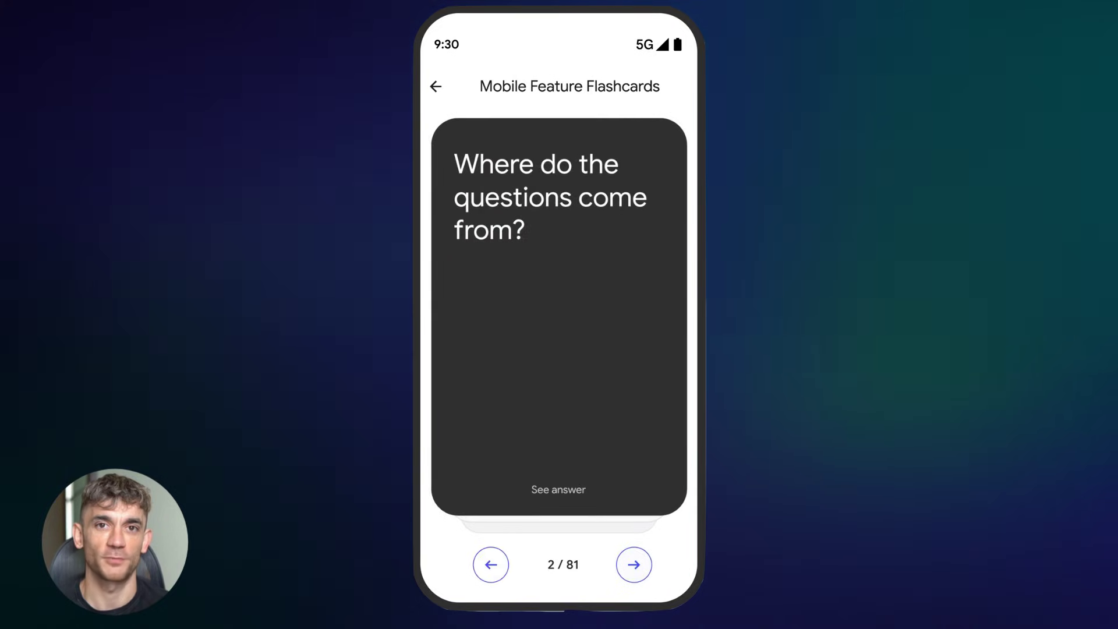
Reveal the answer on flashcard 2 of 81 about where the questions come from
left_click(557, 489)
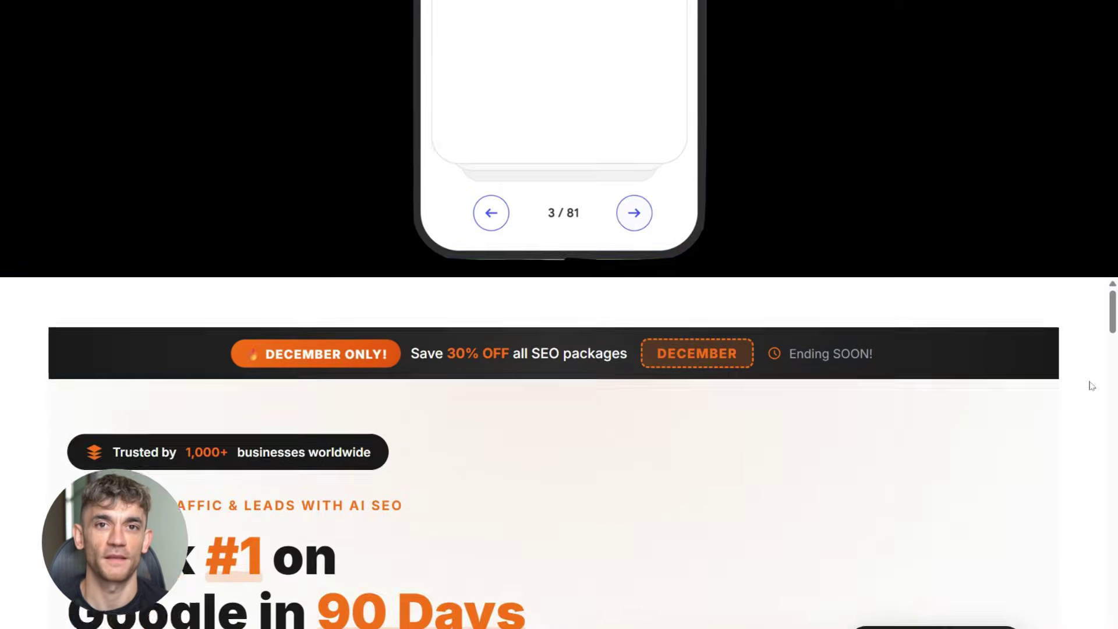
Scroll past the hero section and flip through the problem carousel slides
scroll(1092, 108, "down", 6)
scroll(1092, 108, "down", 3)
scroll(1092, 109, "down", 2)
scroll(1092, 109, "down", 4)
scroll(1091, 108, "down", 5)
scroll(1092, 108, "down", 3)
scroll(1091, 109, "down", 3)
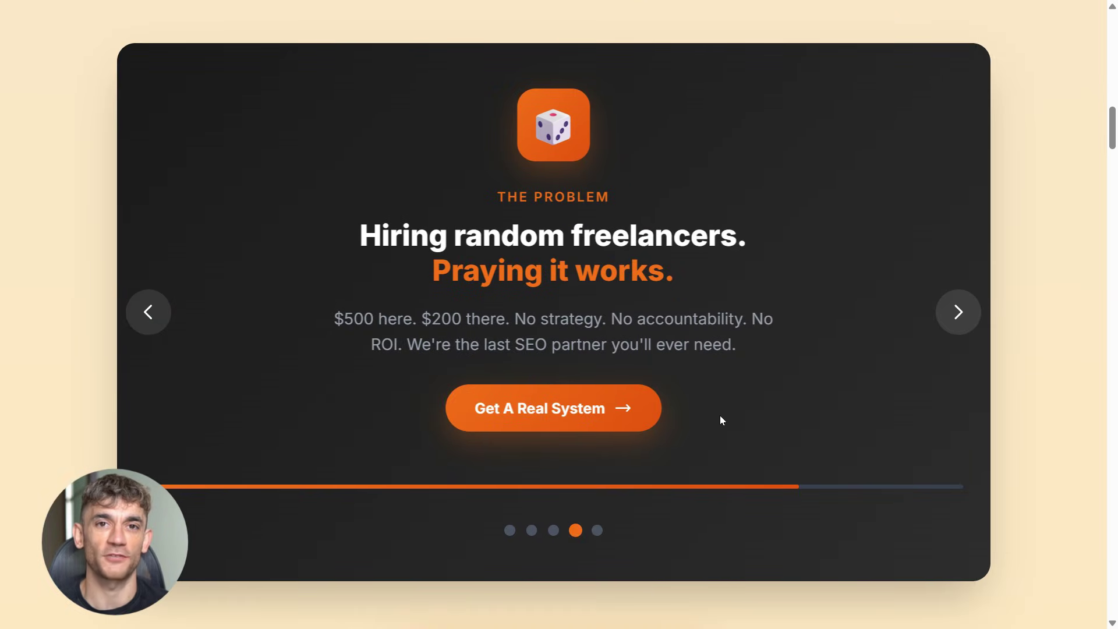
left_click(553, 530)
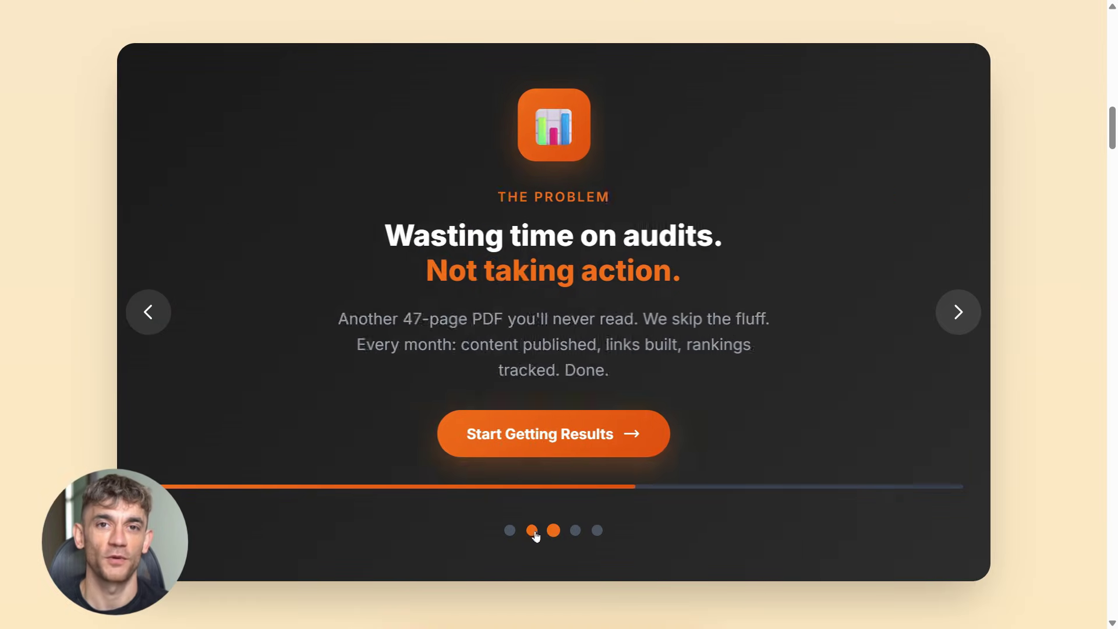
left_click(532, 530)
left_click(597, 530)
Scroll through the offer and testimonials down to the 90-Day Guarantee section
scroll(1049, 279, "down", 3)
scroll(1050, 279, "down", 5)
scroll(1050, 280, "down", 4)
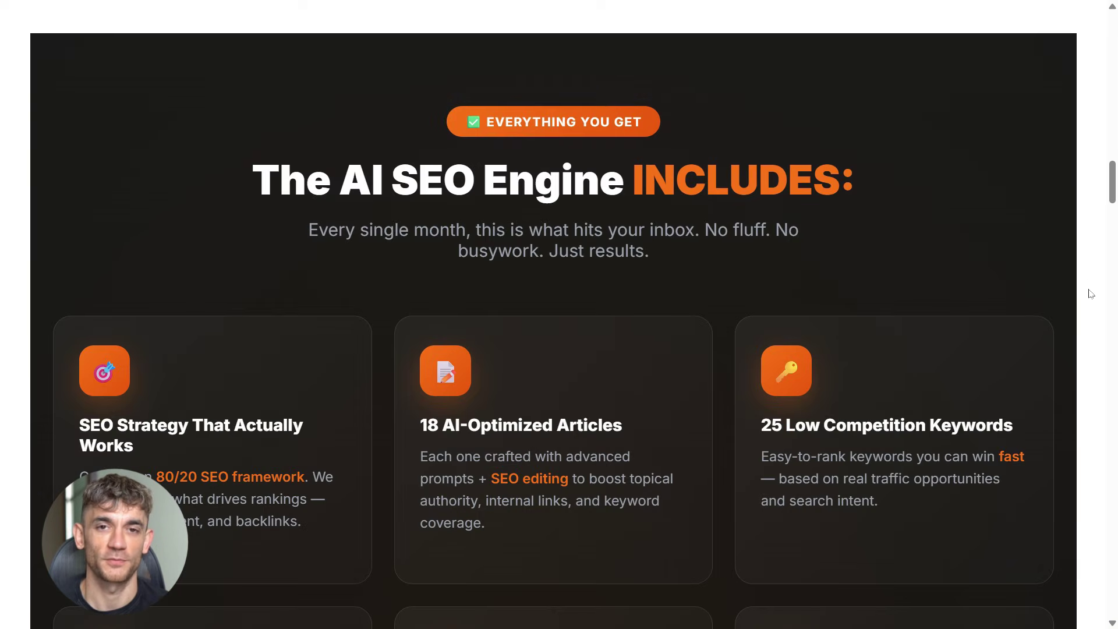
scroll(1097, 306, "down", 1)
scroll(1097, 306, "down", 2)
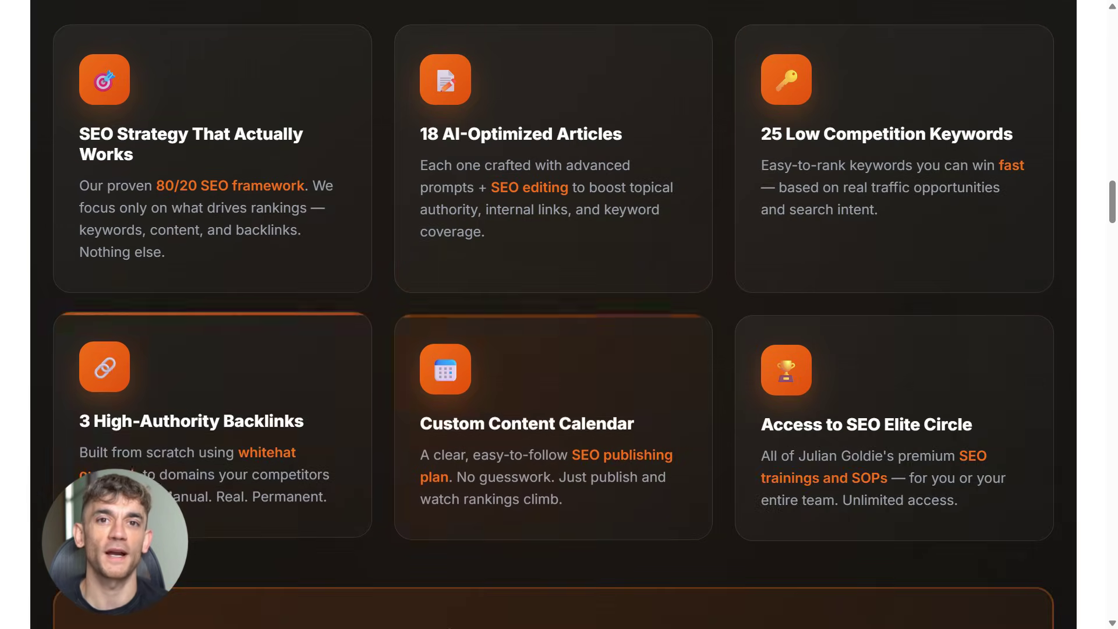
scroll(1086, 295, "down", 5)
scroll(1085, 297, "down", 4)
scroll(1083, 298, "down", 5)
scroll(1081, 300, "down", 6)
scroll(1081, 300, "down", 4)
scroll(1081, 301, "down", 3)
scroll(1081, 300, "down", 4)
scroll(1081, 301, "down", 1)
scroll(1081, 302, "down", 1)
scroll(1080, 301, "down", 5)
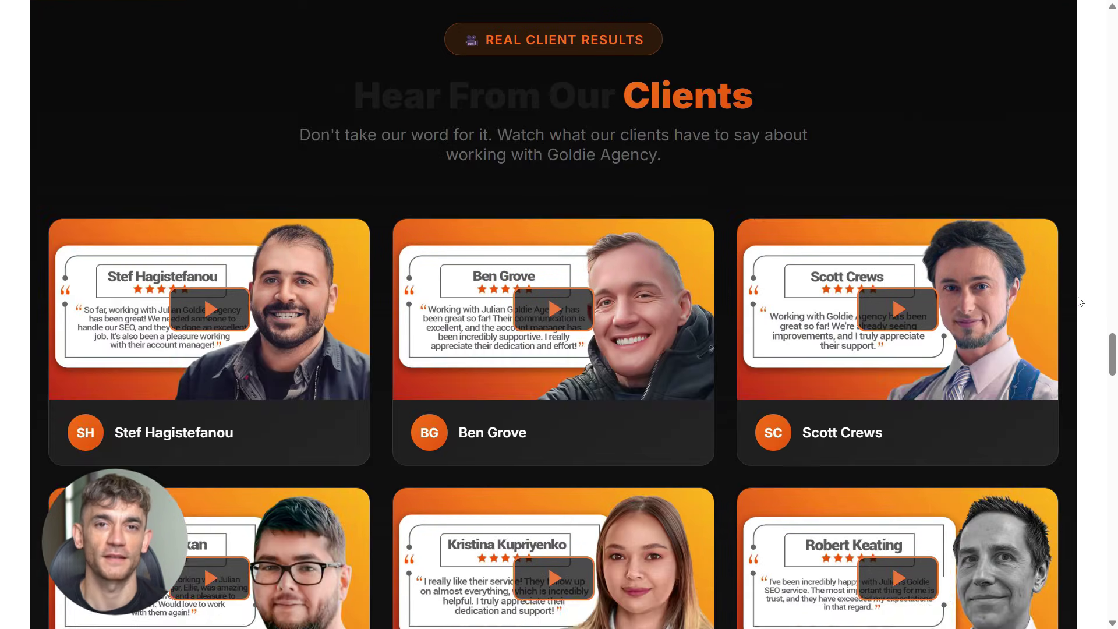
scroll(1081, 301, "down", 4)
scroll(1081, 301, "down", 4)
scroll(1081, 301, "down", 5)
scroll(1081, 301, "down", 4)
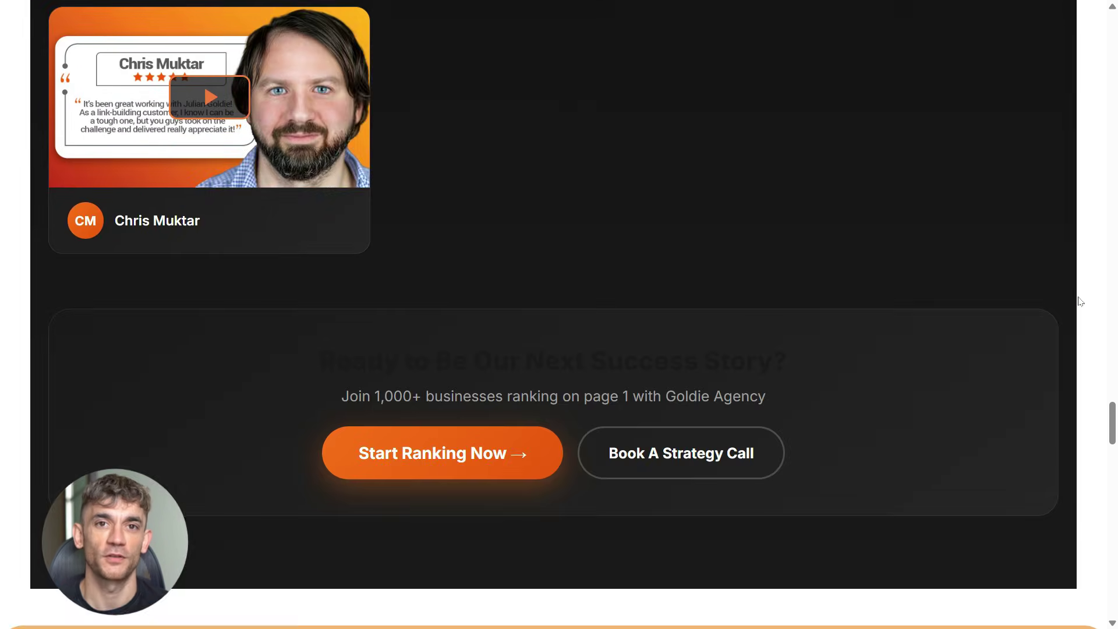
scroll(1081, 301, "down", 3)
scroll(1081, 301, "down", 4)
Scroll through The SEO Elite Circle's community feed and classroom courses
scroll(1081, 301, "down", 4)
scroll(1081, 301, "down", 2)
scroll(1080, 301, "down", 4)
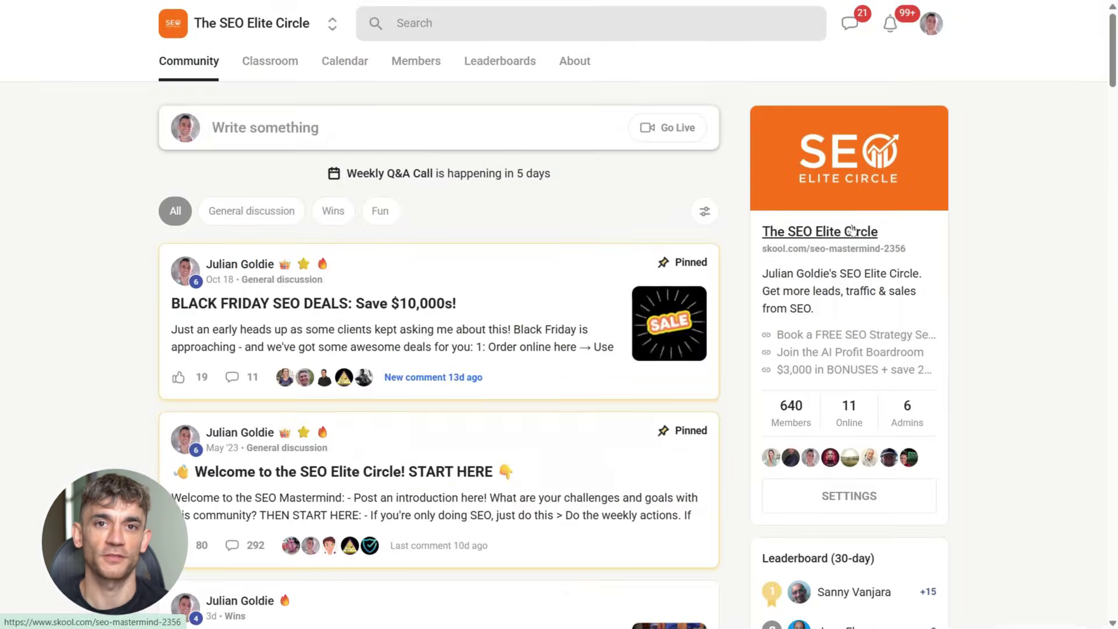
scroll(623, 306, "down", 1)
scroll(623, 307, "down", 4)
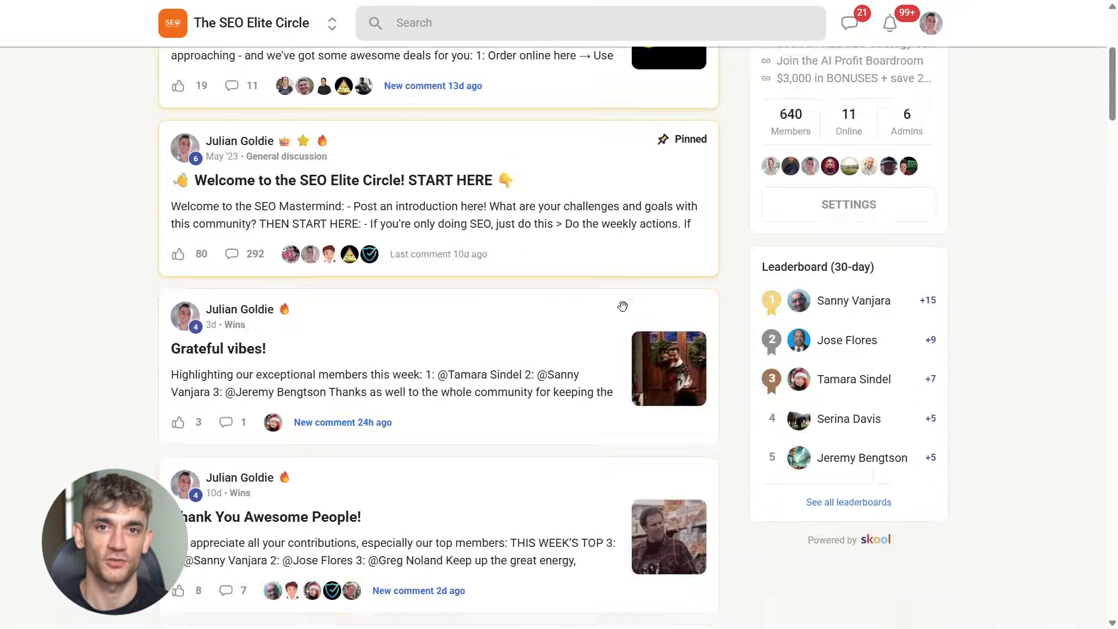
scroll(624, 310, "down", 3)
scroll(624, 312, "down", 4)
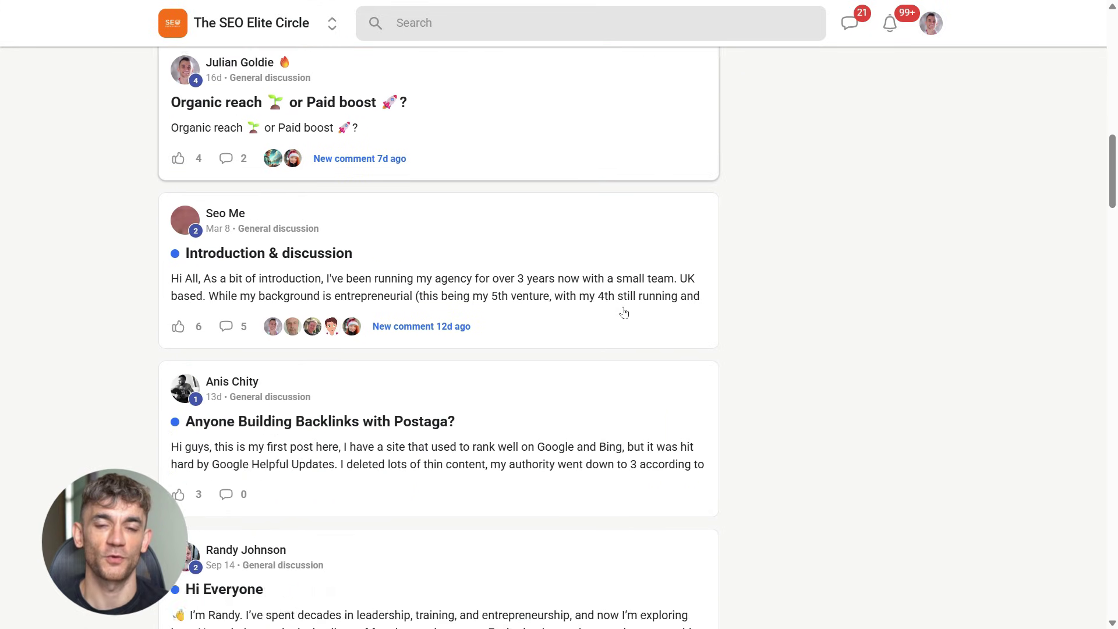
scroll(623, 307, "up", 1)
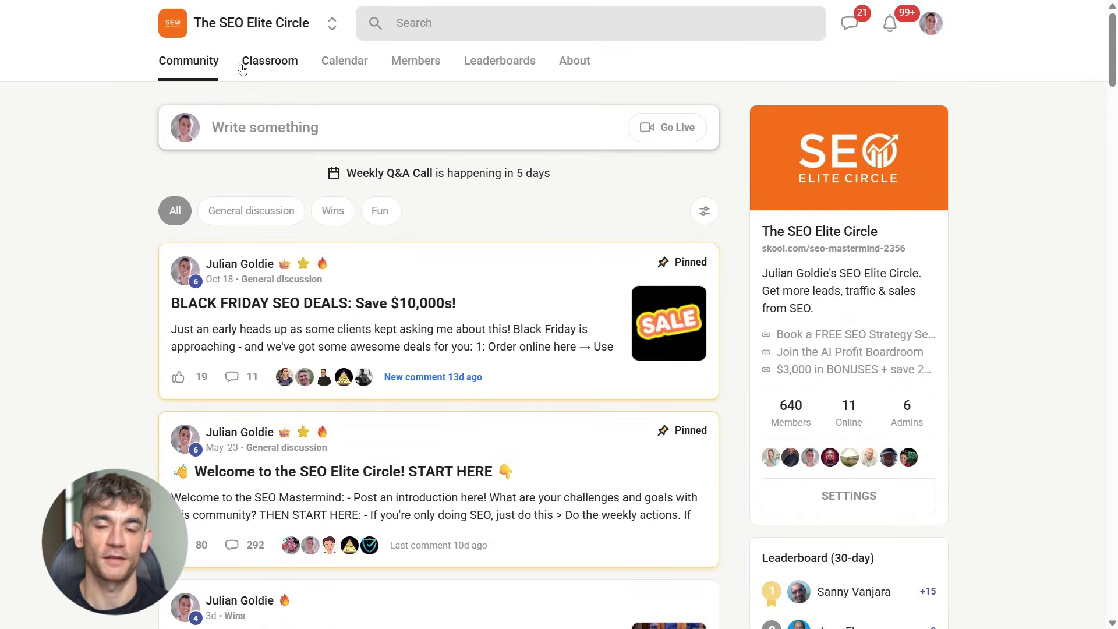
scroll(499, 266, "down", 1)
scroll(500, 265, "down", 4)
scroll(500, 266, "down", 4)
scroll(501, 267, "down", 5)
scroll(501, 266, "down", 5)
scroll(501, 267, "down", 5)
scroll(501, 265, "up", 4)
scroll(501, 265, "up", 5)
scroll(499, 265, "up", 10)
scroll(500, 266, "up", 5)
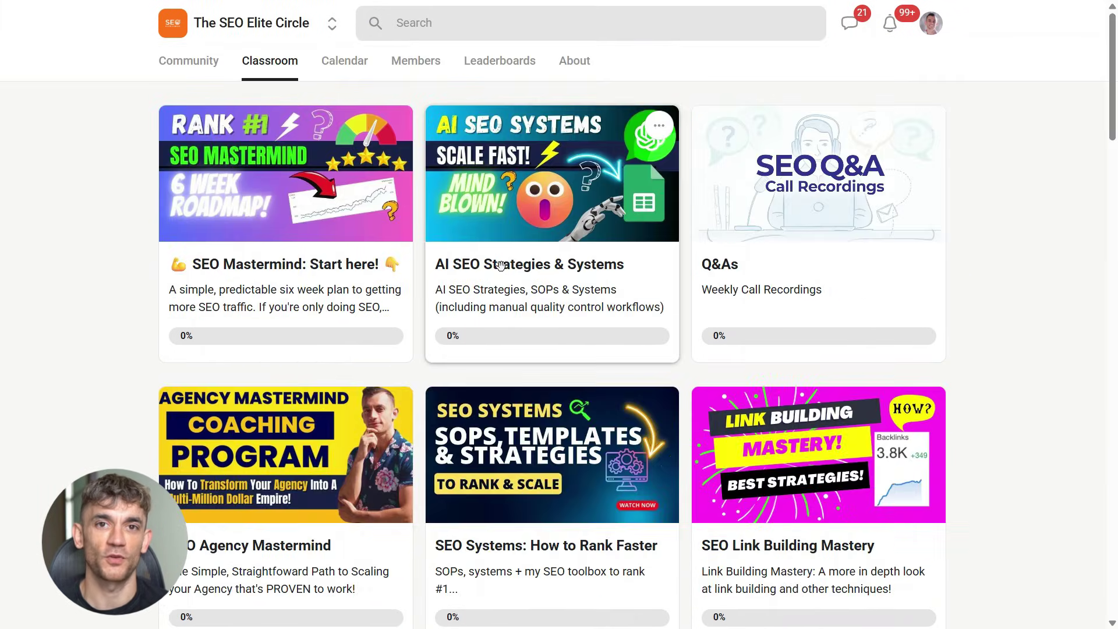
View the About page's second gallery image and read the membership description
left_click(564, 68)
scroll(327, 315, "down", 2)
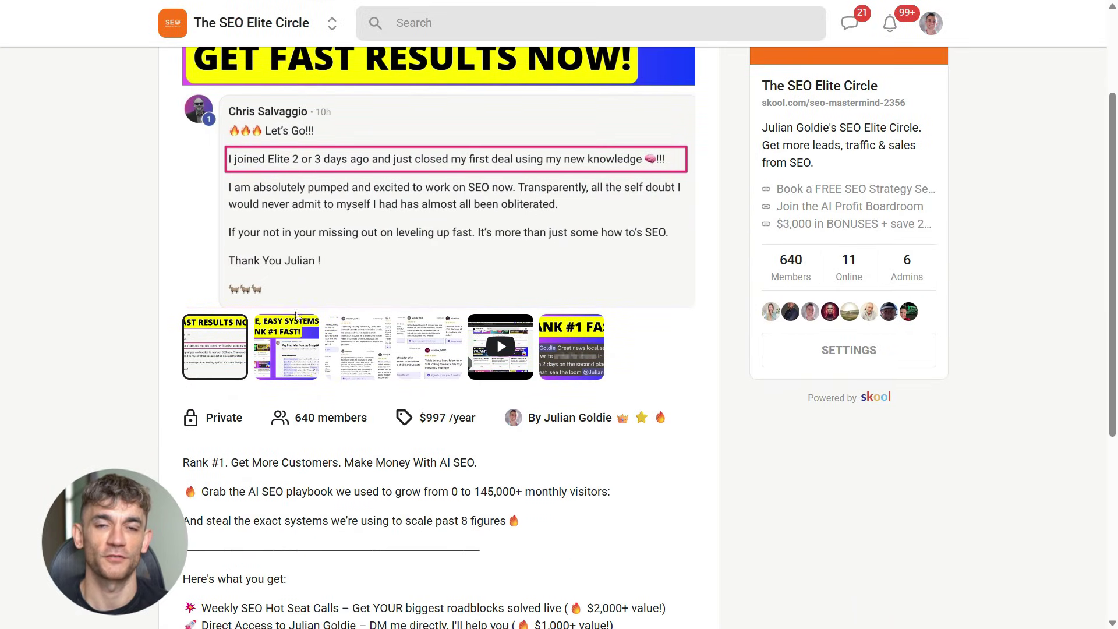
left_click(282, 371)
scroll(284, 370, "up", 3)
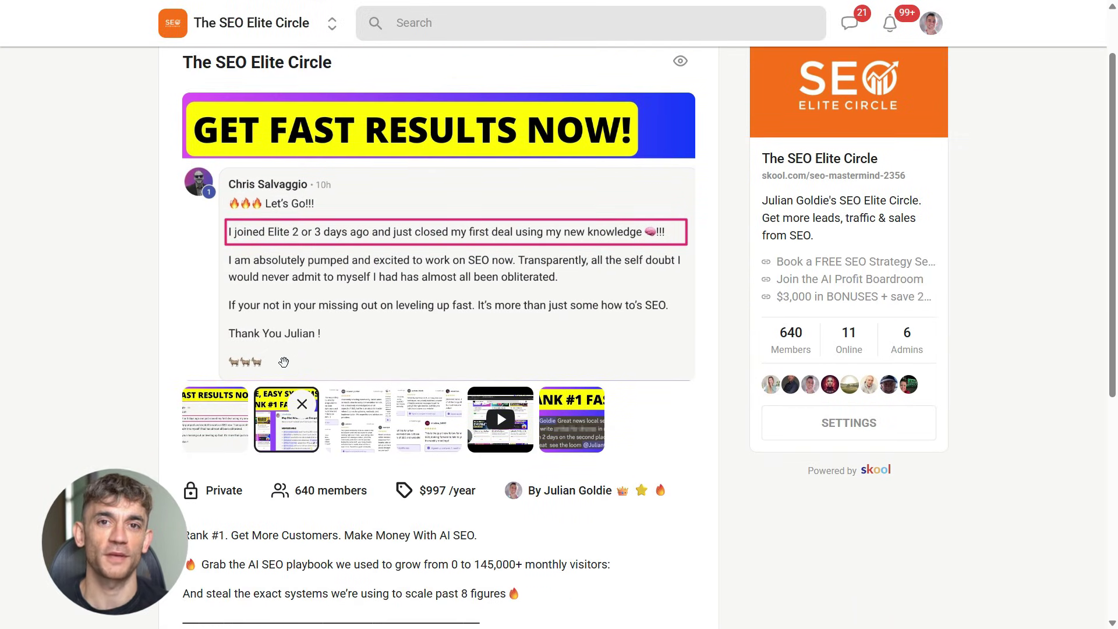
scroll(350, 425, "down", 2)
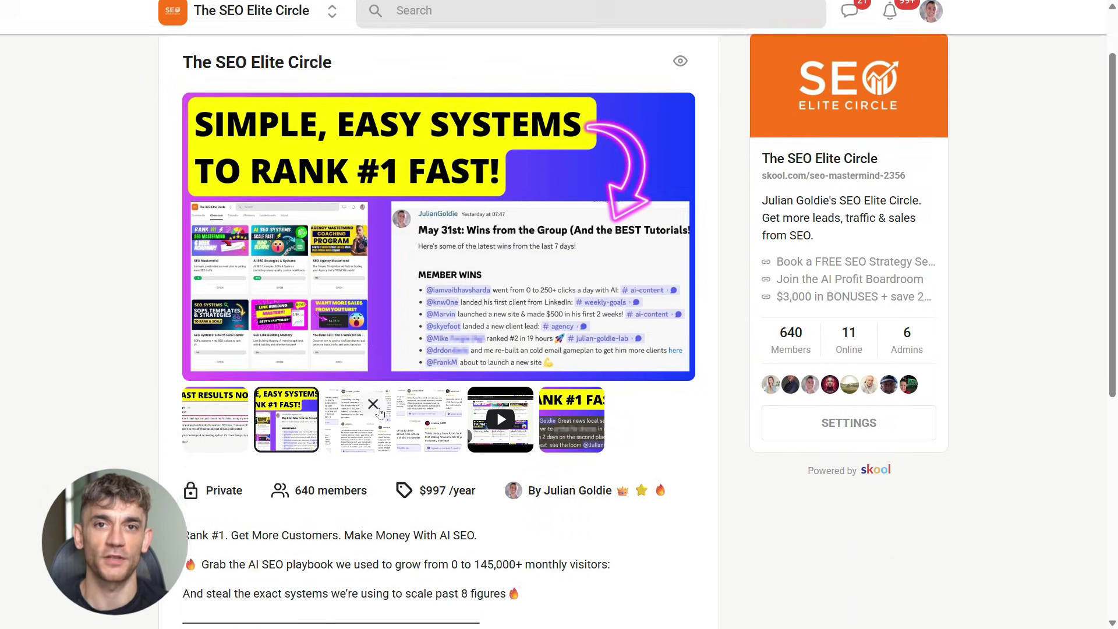
scroll(379, 411, "down", 4)
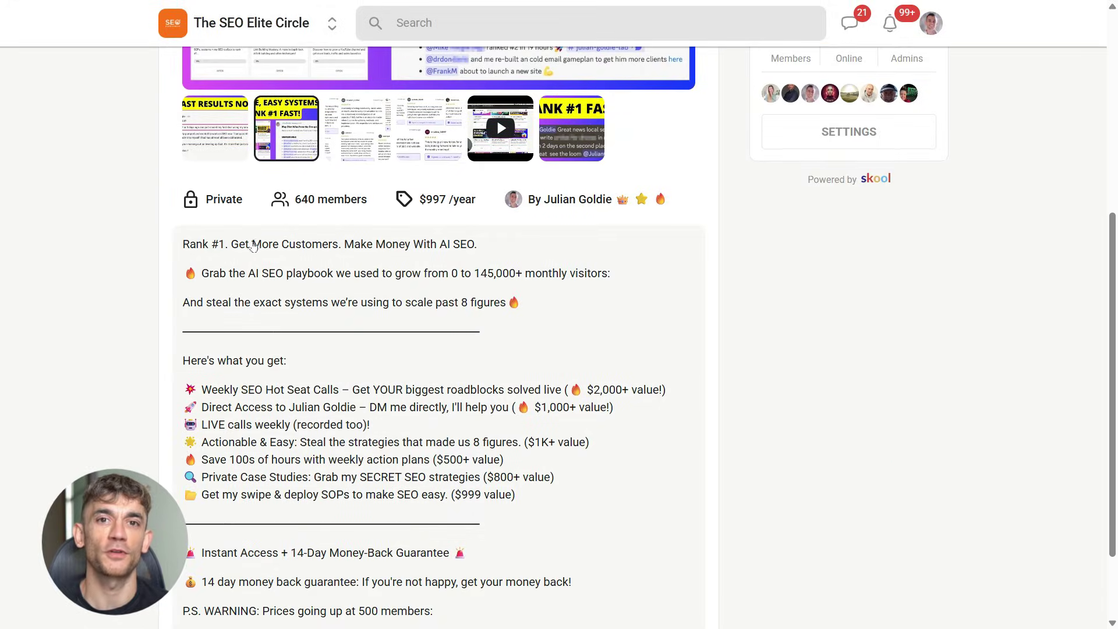
scroll(326, 350, "down", 2)
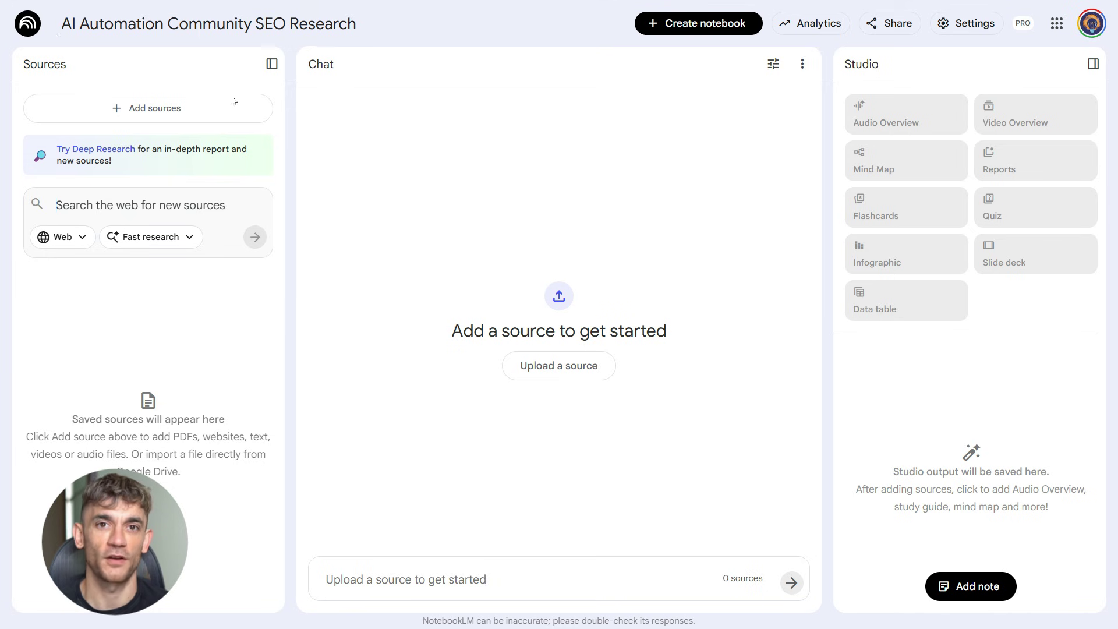
Fast-research the web for sources on AI automation for small businesses and AI community platforms
left_click(100, 211)
type("Find the most relevant web sources on AI automation for small businesses and AI community platforms.")
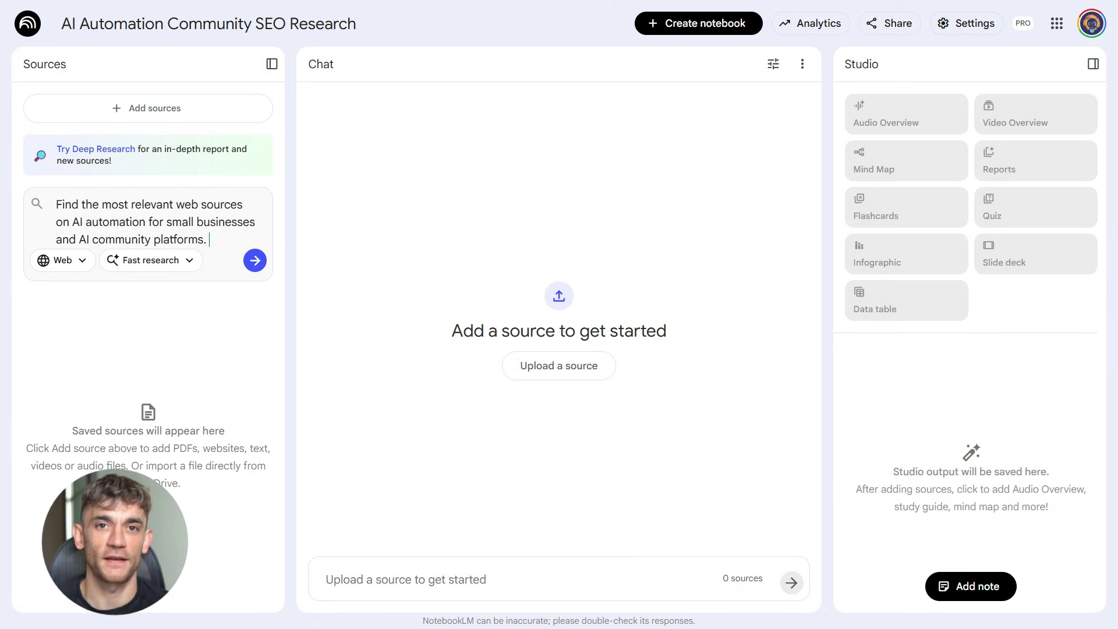
left_click(255, 261)
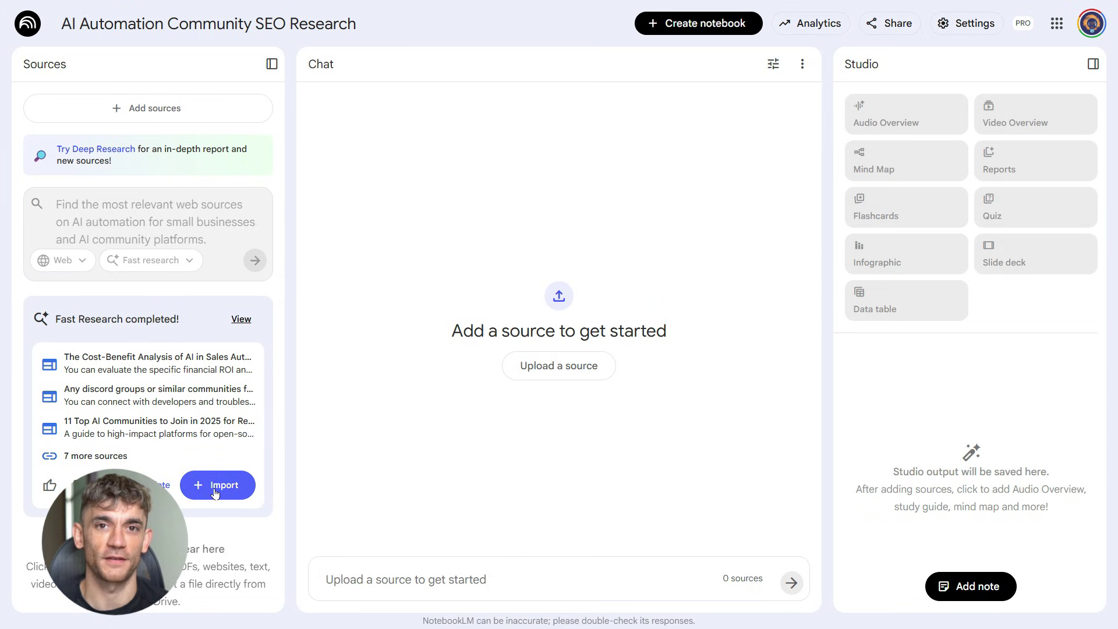
Review the Fast Research results and import all ten web sources
left_click(241, 318)
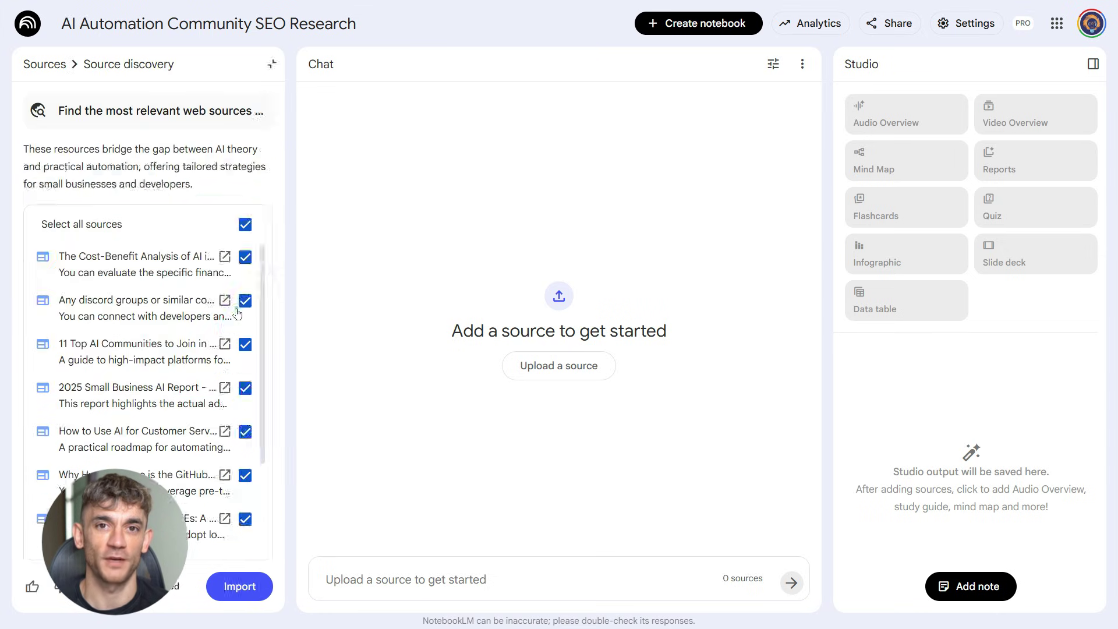
scroll(277, 371, "down", 2)
scroll(276, 372, "up", 2)
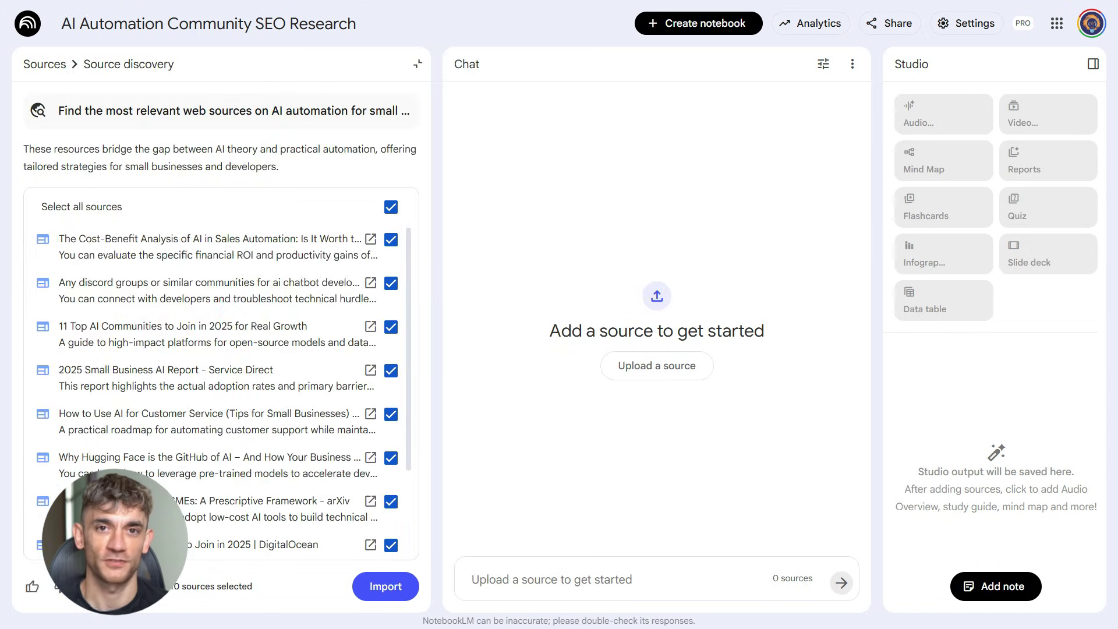
left_click(406, 594)
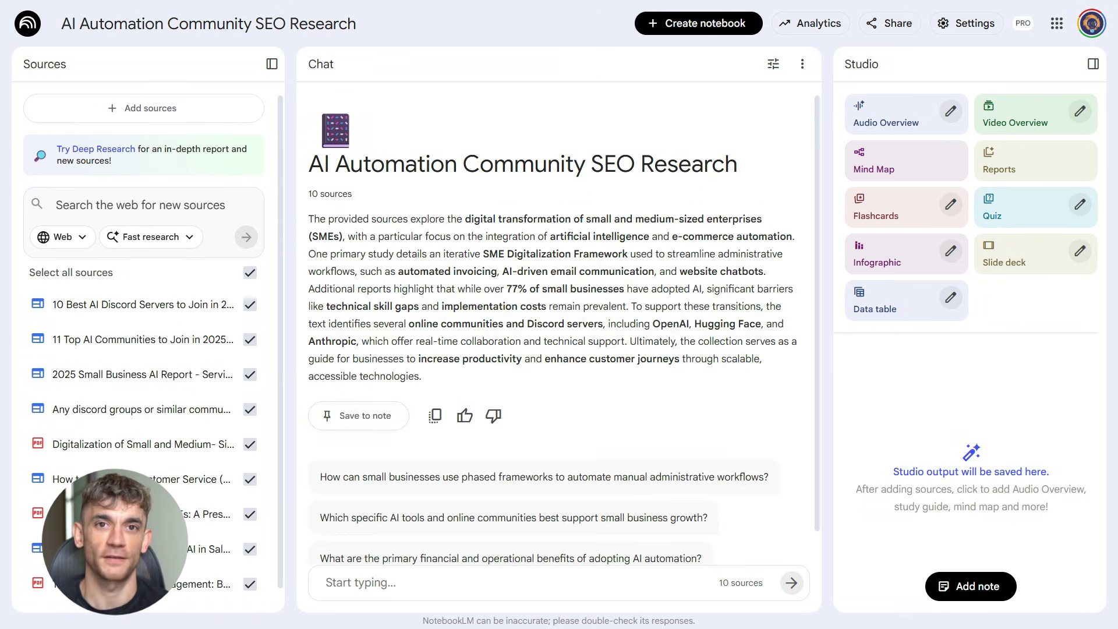
Ask NotebookLM how small businesses can phase admin-workflow automation, then read its four-phase roadmap answer
scroll(519, 445, "down", 2)
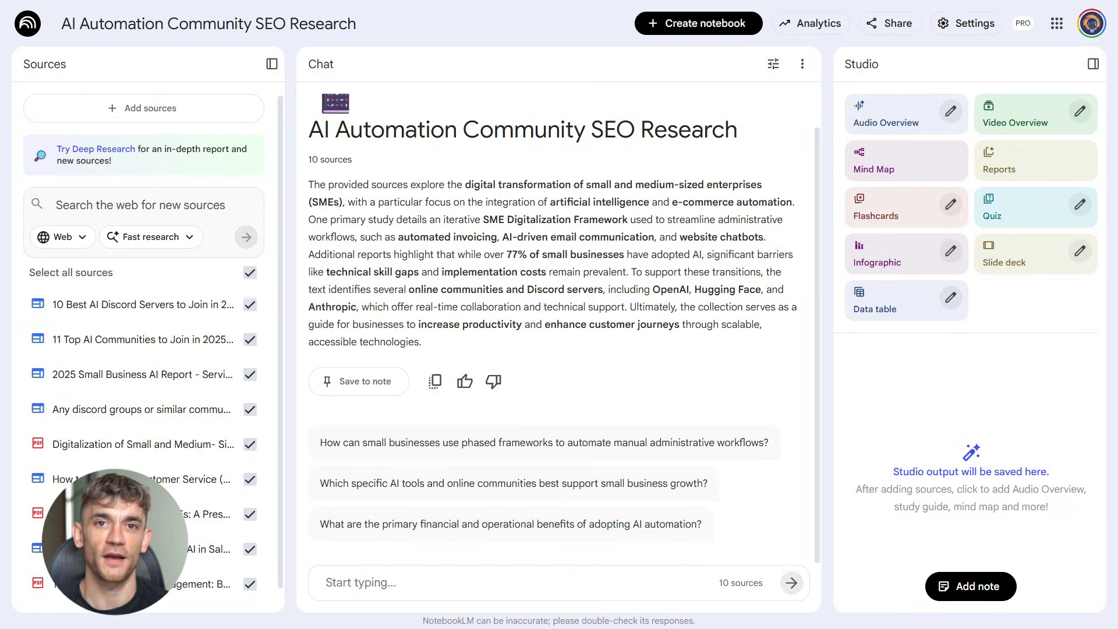
left_click(519, 444)
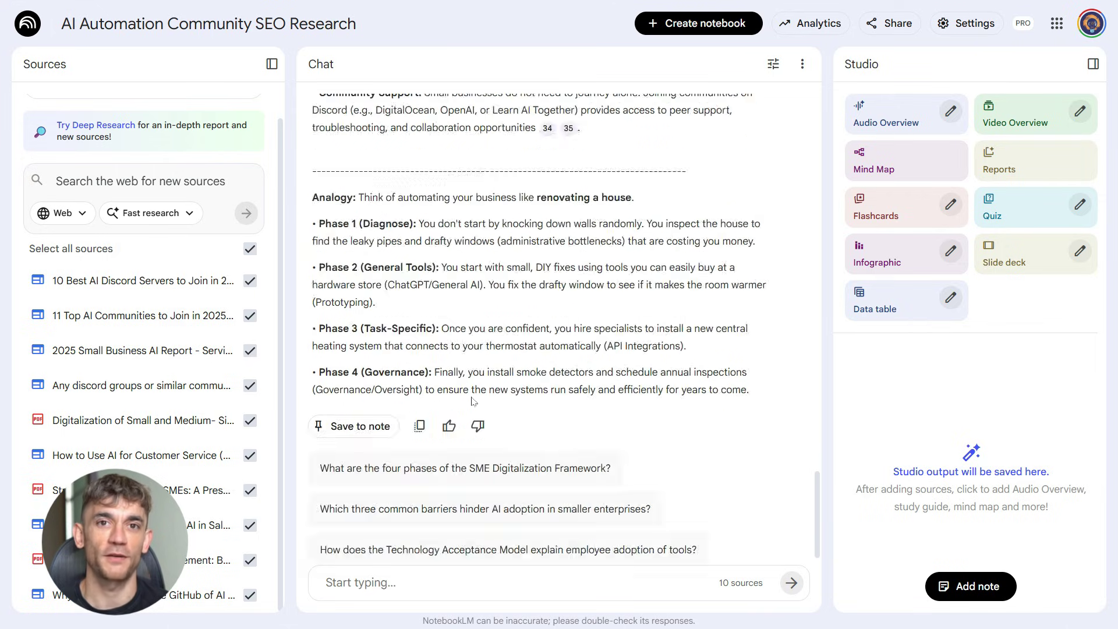
scroll(474, 401, "up", 5)
scroll(474, 400, "up", 5)
scroll(475, 400, "up", 5)
scroll(473, 401, "up", 5)
scroll(473, 401, "up", 2)
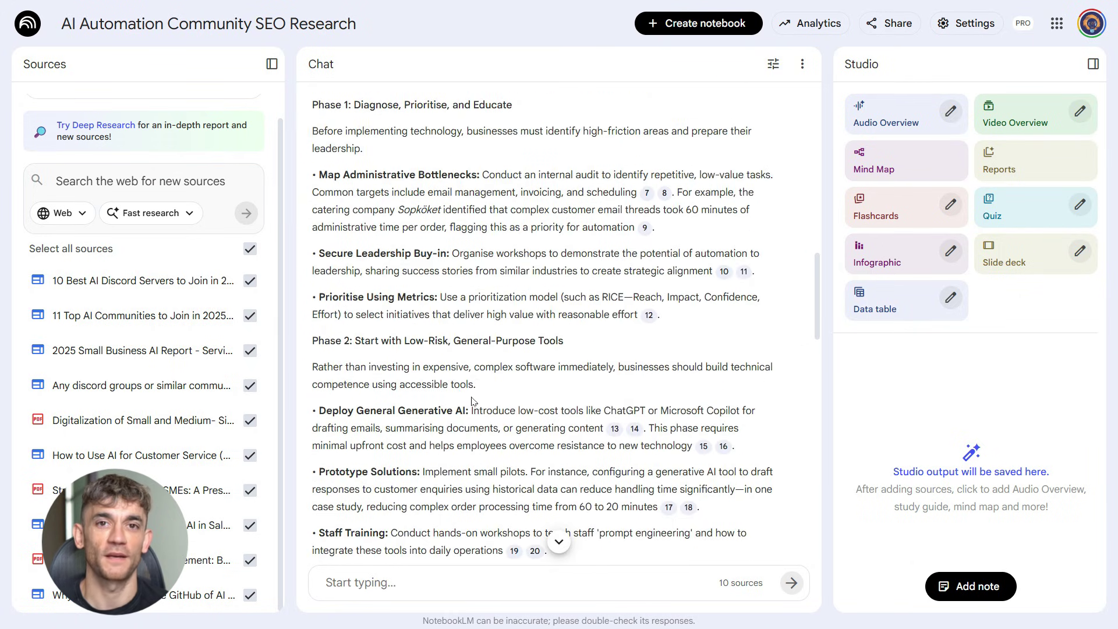
scroll(472, 401, "up", 3)
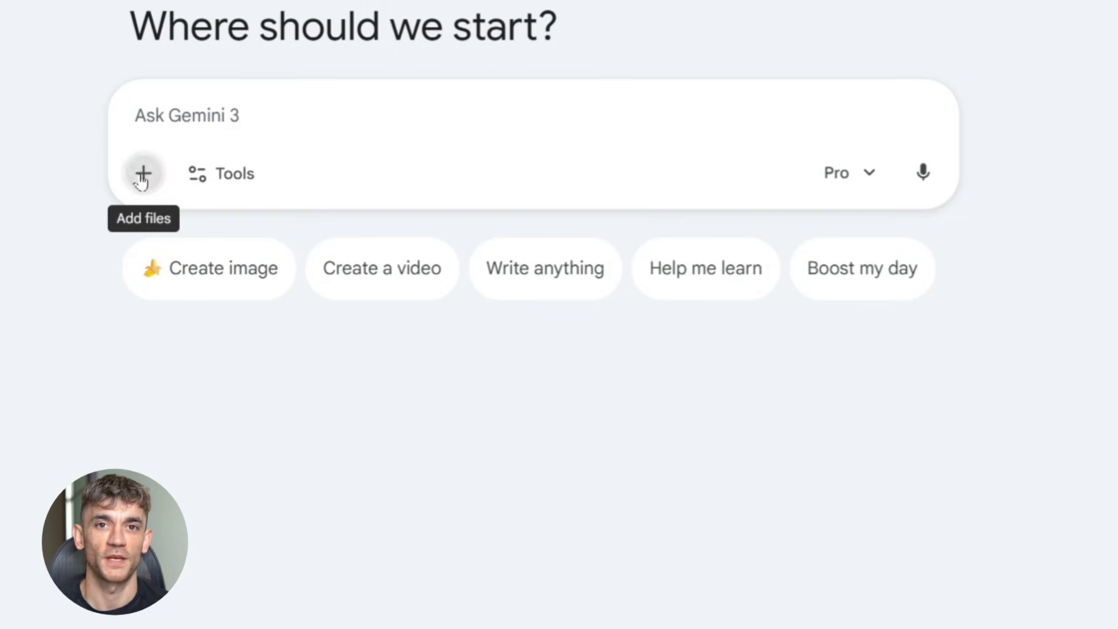
Attach the AI Automation Community SEO Research notebook to a new Gemini prompt
left_click(141, 178)
left_click(237, 419)
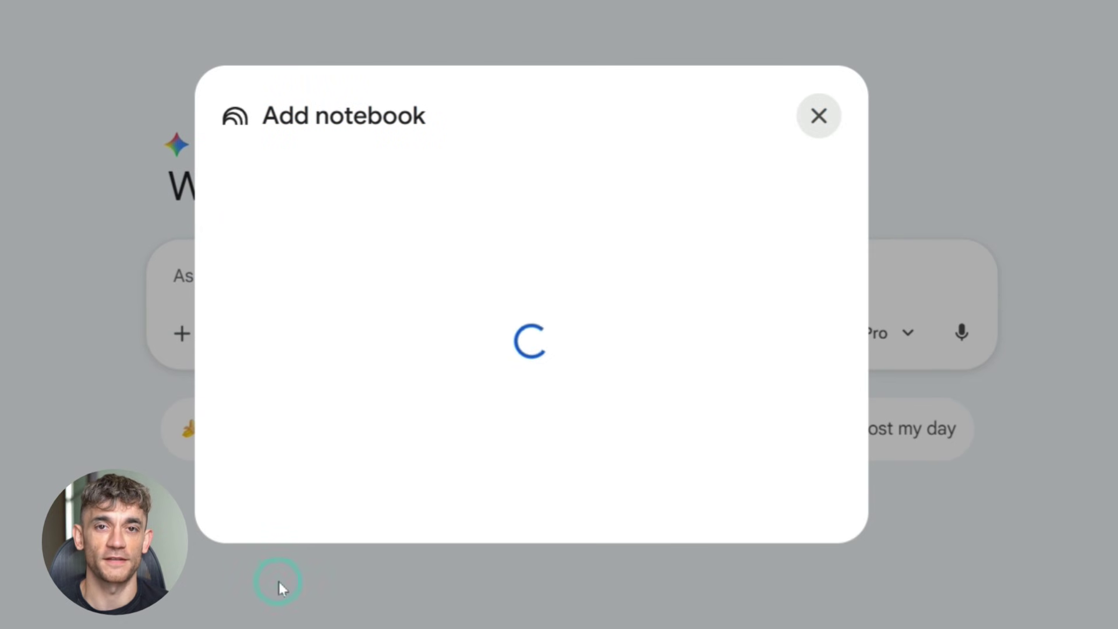
left_click(355, 147)
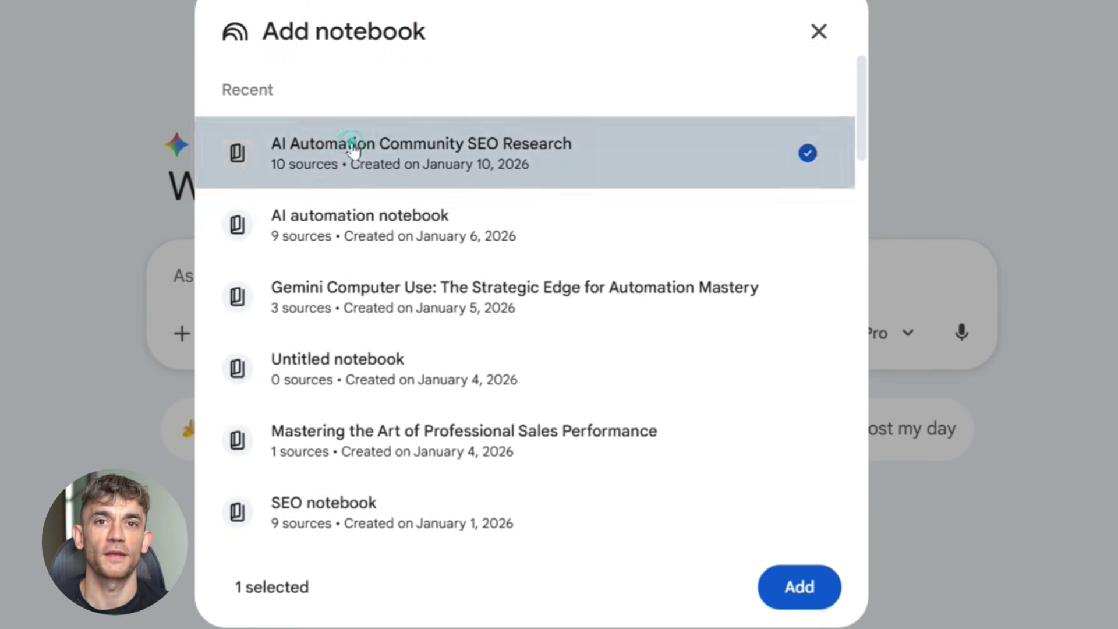
left_click(813, 577)
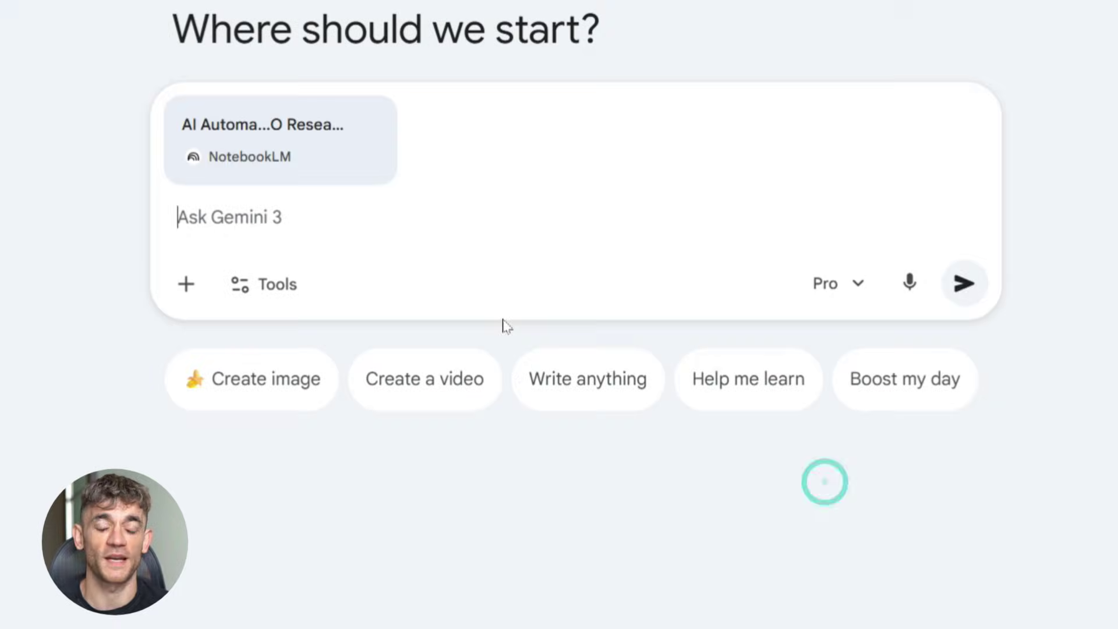
left_click(336, 225)
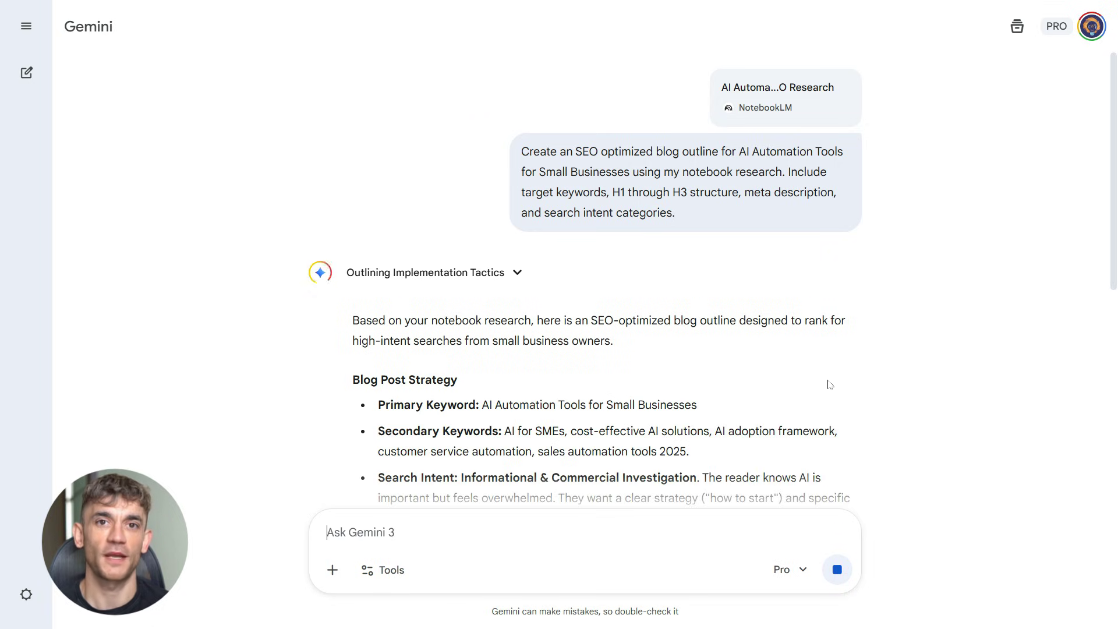
Scroll through Gemini's SEO blog outline for AI automation tools for small businesses
scroll(830, 385, "down", 5)
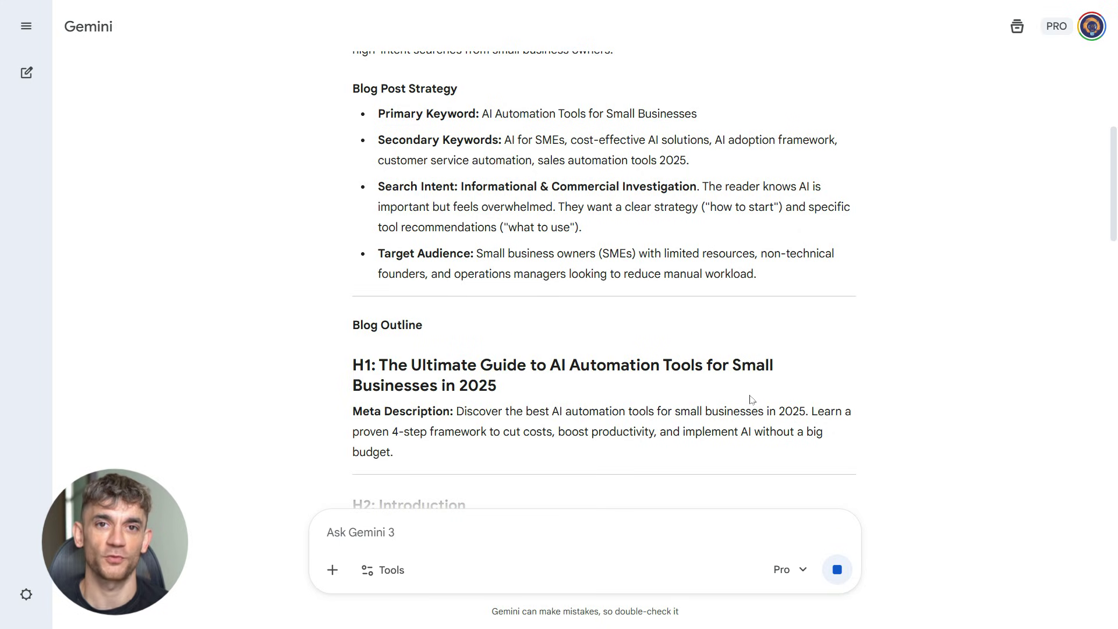
scroll(687, 251, "down", 4)
scroll(695, 257, "down", 3)
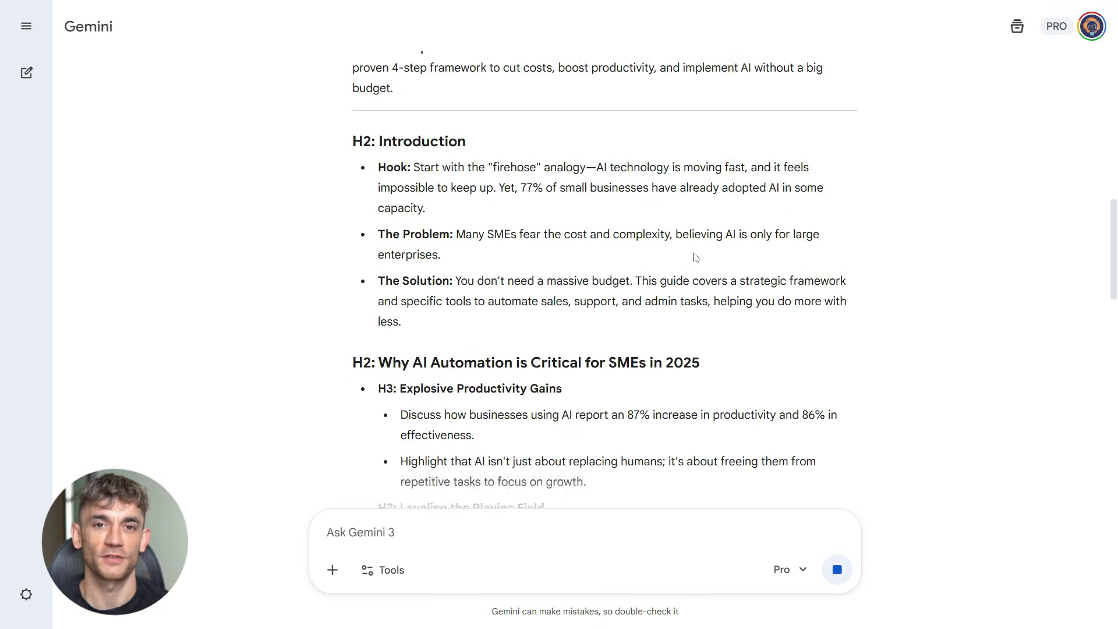
scroll(695, 257, "down", 4)
scroll(695, 257, "down", 3)
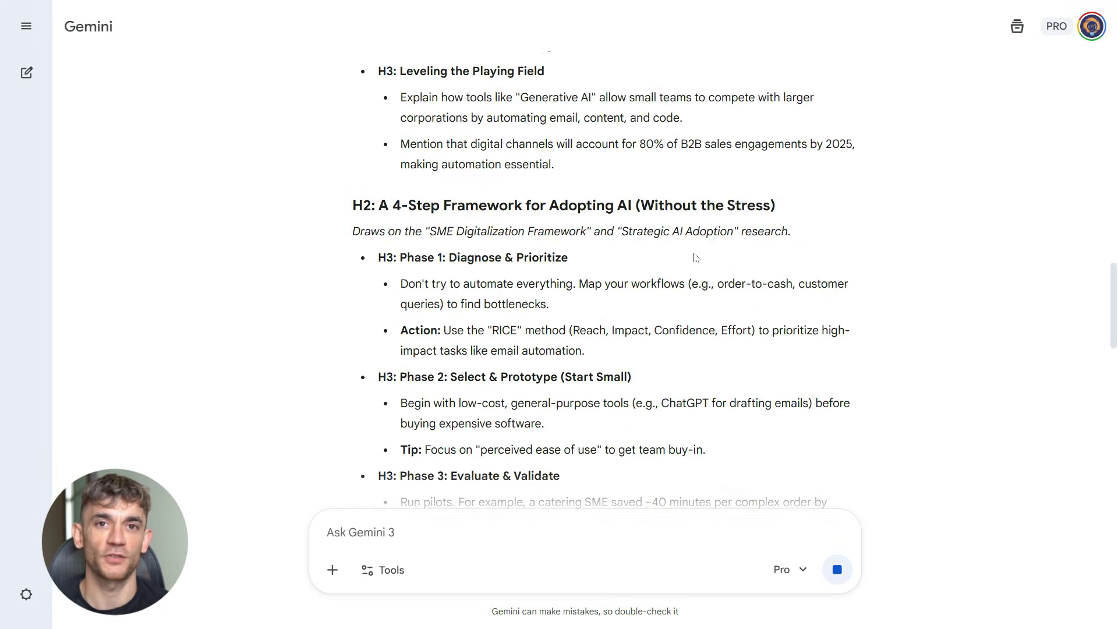
scroll(694, 257, "down", 4)
scroll(695, 257, "down", 3)
scroll(695, 257, "down", 4)
scroll(695, 257, "down", 3)
scroll(695, 257, "down", 2)
scroll(695, 257, "down", 1)
scroll(695, 257, "down", 1)
scroll(986, 312, "down", 6)
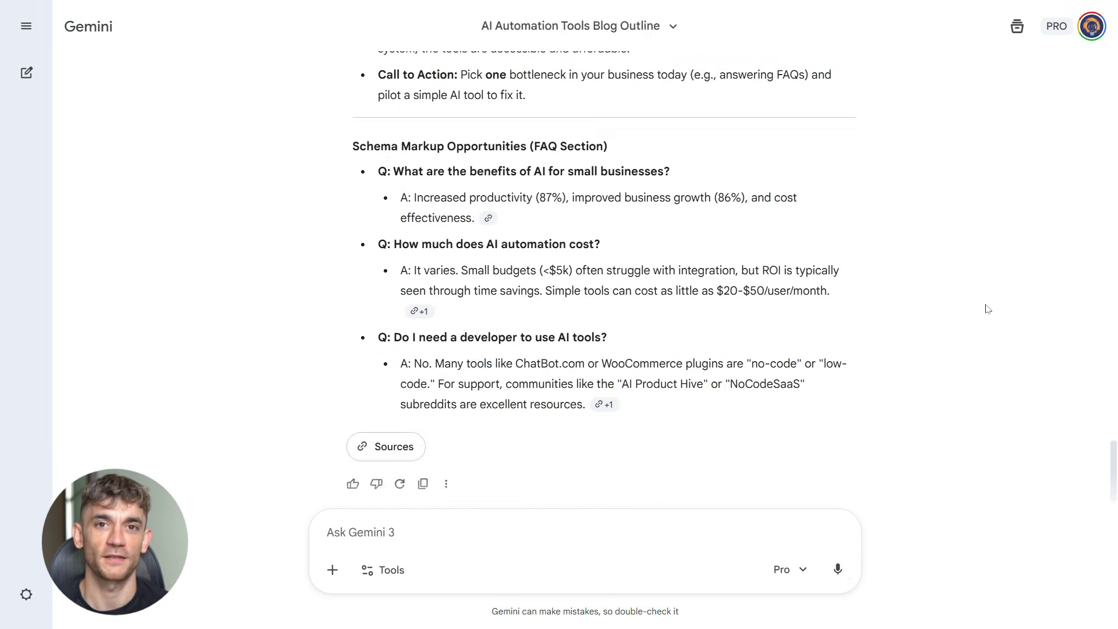
scroll(981, 309, "up", 5)
scroll(982, 309, "up", 5)
scroll(982, 309, "up", 5)
scroll(983, 309, "up", 4)
scroll(983, 308, "up", 4)
scroll(983, 308, "up", 3)
scroll(982, 309, "up", 5)
scroll(983, 309, "up", 3)
scroll(983, 309, "up", 6)
scroll(982, 309, "up", 4)
scroll(983, 309, "down", 3)
scroll(912, 310, "down", 1)
scroll(912, 310, "up", 3)
Expand Show thinking and read Gemini's reasoning behind the outline
left_click(425, 188)
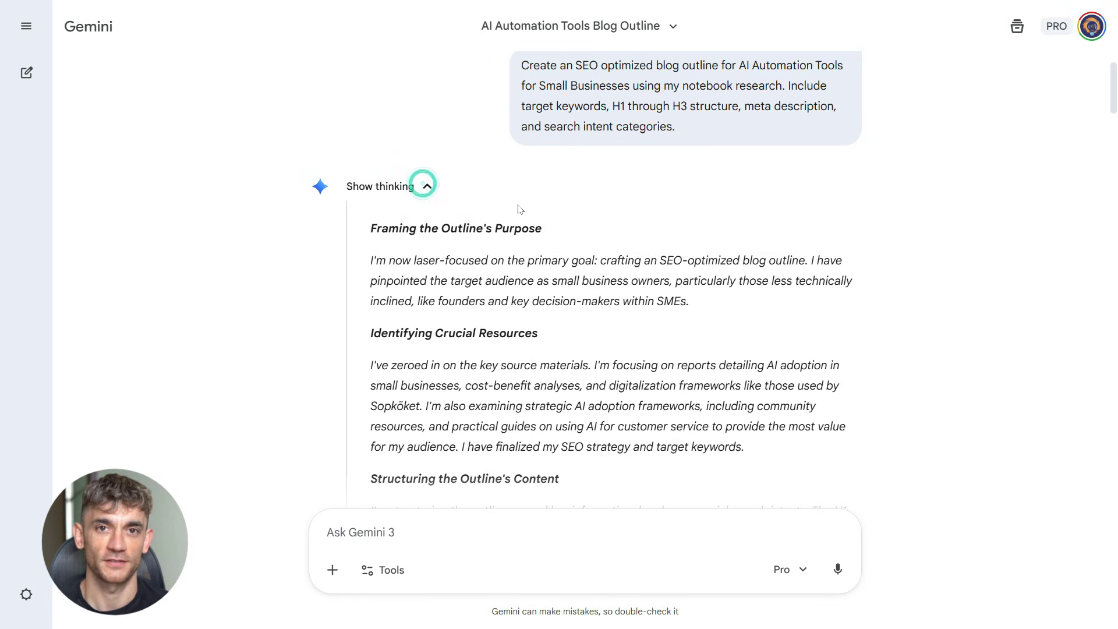
scroll(518, 207, "down", 1)
scroll(517, 208, "down", 4)
scroll(517, 207, "down", 5)
scroll(606, 280, "down", 3)
scroll(606, 280, "down", 1)
scroll(606, 279, "down", 4)
scroll(605, 280, "down", 6)
scroll(674, 322, "down", 5)
scroll(674, 322, "down", 5)
scroll(674, 322, "down", 5)
scroll(674, 322, "down", 5)
scroll(673, 322, "down", 5)
scroll(699, 378, "down", 1)
scroll(767, 515, "down", 2)
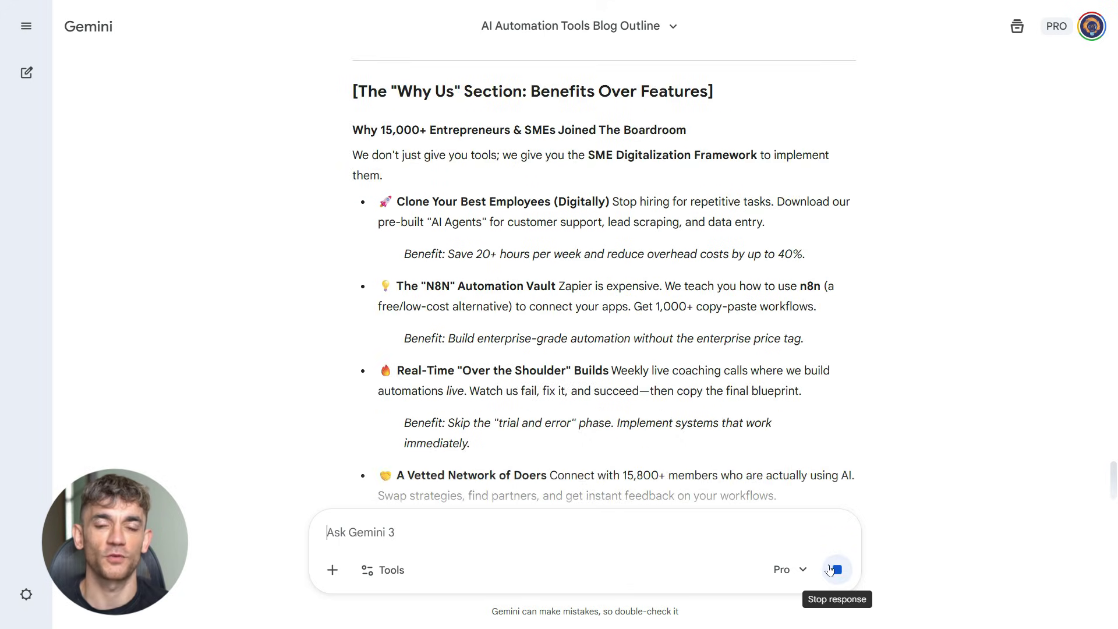
Stop the still-generating answer so the AI Profit Boardroom landing-page prompt returns
left_click(837, 570)
scroll(699, 462, "up", 3)
scroll(699, 462, "up", 7)
scroll(699, 462, "up", 3)
scroll(699, 462, "up", 3)
scroll(699, 462, "up", 2)
scroll(699, 462, "up", 2)
scroll(699, 462, "up", 2)
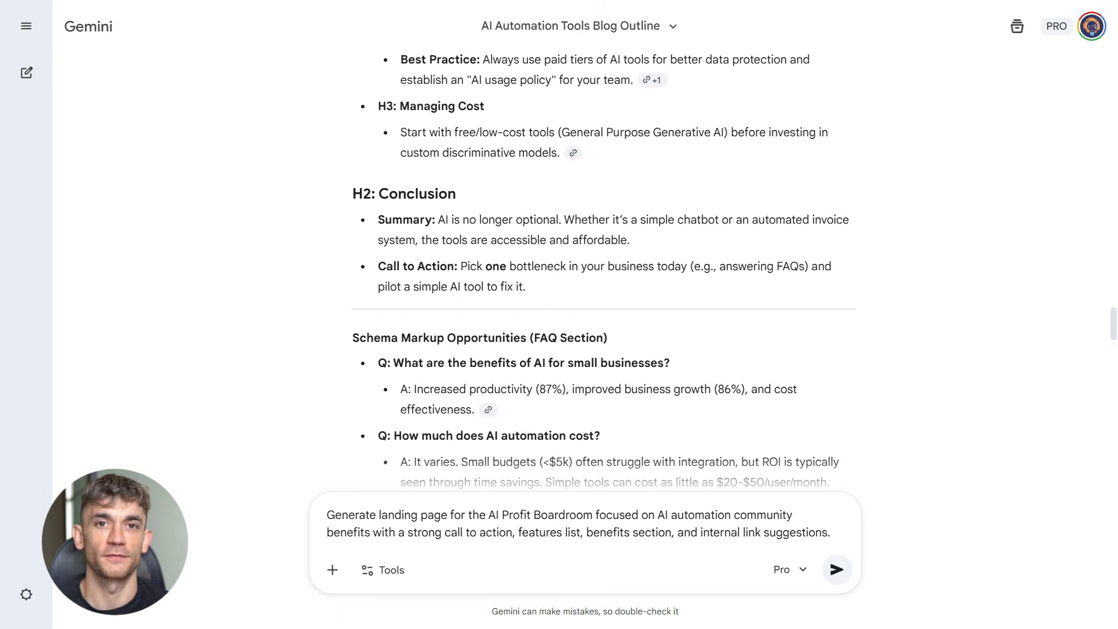
Enable Canvas and send the AI Profit Boardroom landing page request
left_click(386, 578)
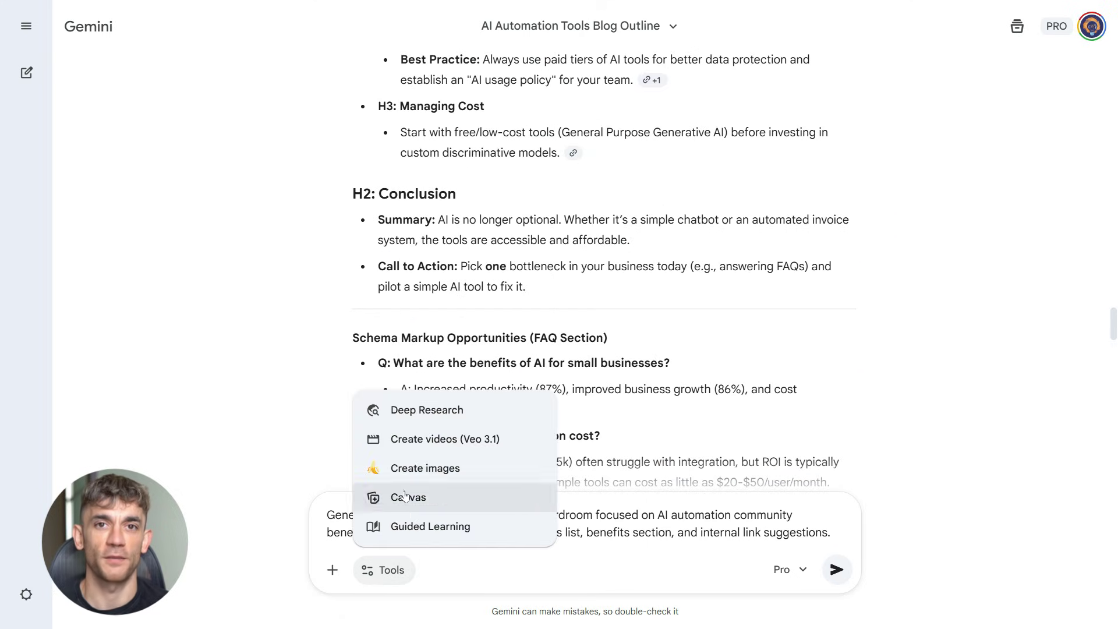
left_click(415, 499)
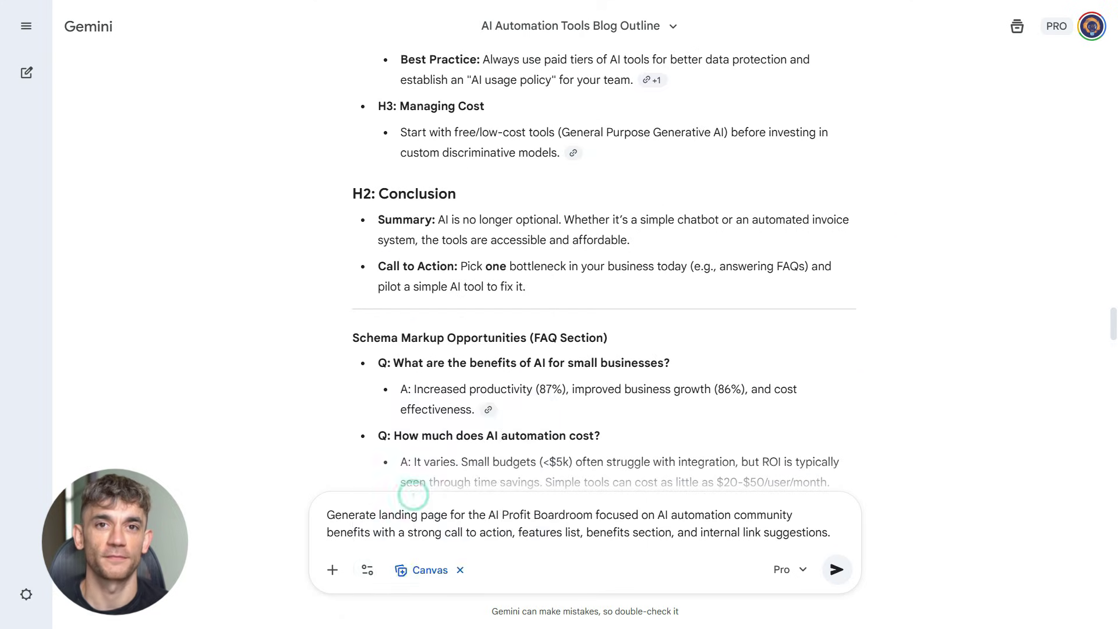
left_click(837, 569)
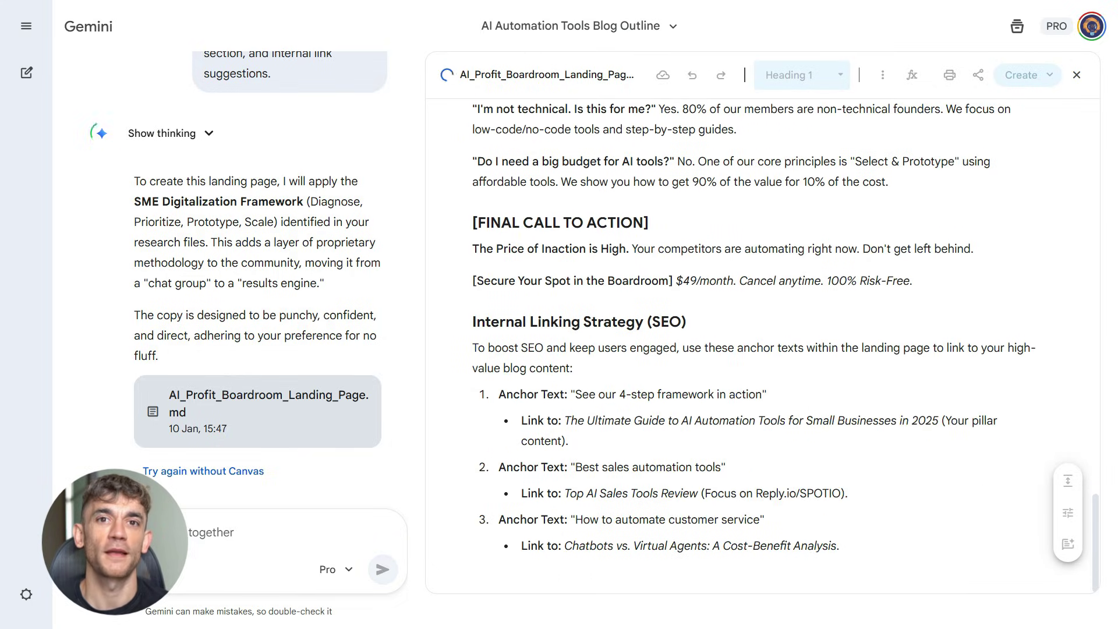
Scroll back up through the Canvas landing-page markdown to review it
scroll(757, 349, "up", 5)
scroll(757, 350, "up", 5)
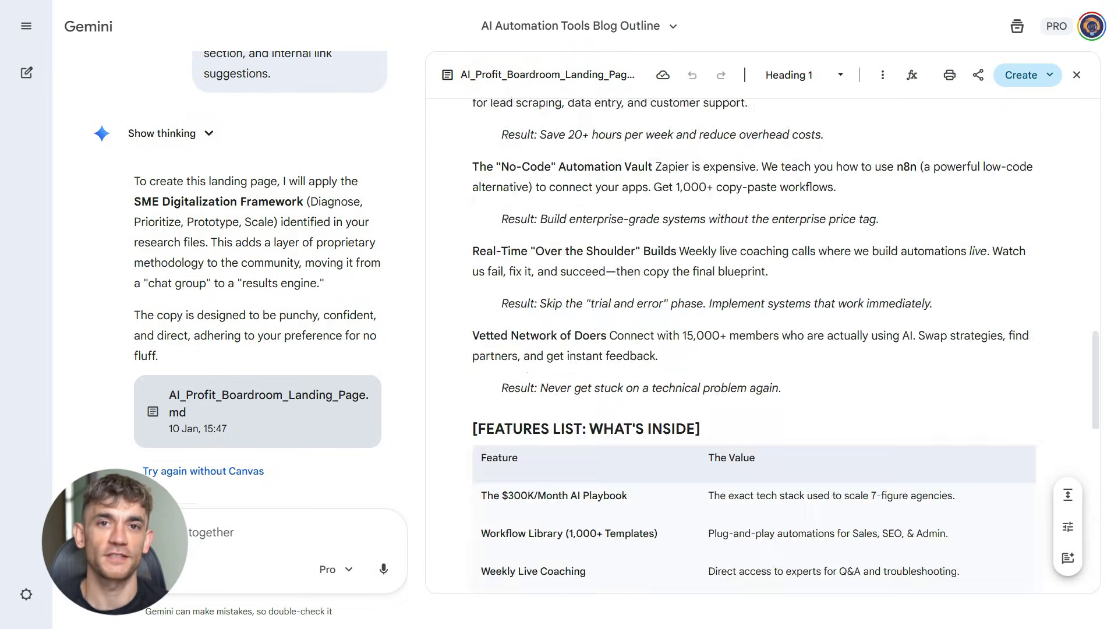
scroll(757, 350, "up", 5)
scroll(757, 349, "up", 10)
scroll(757, 350, "up", 5)
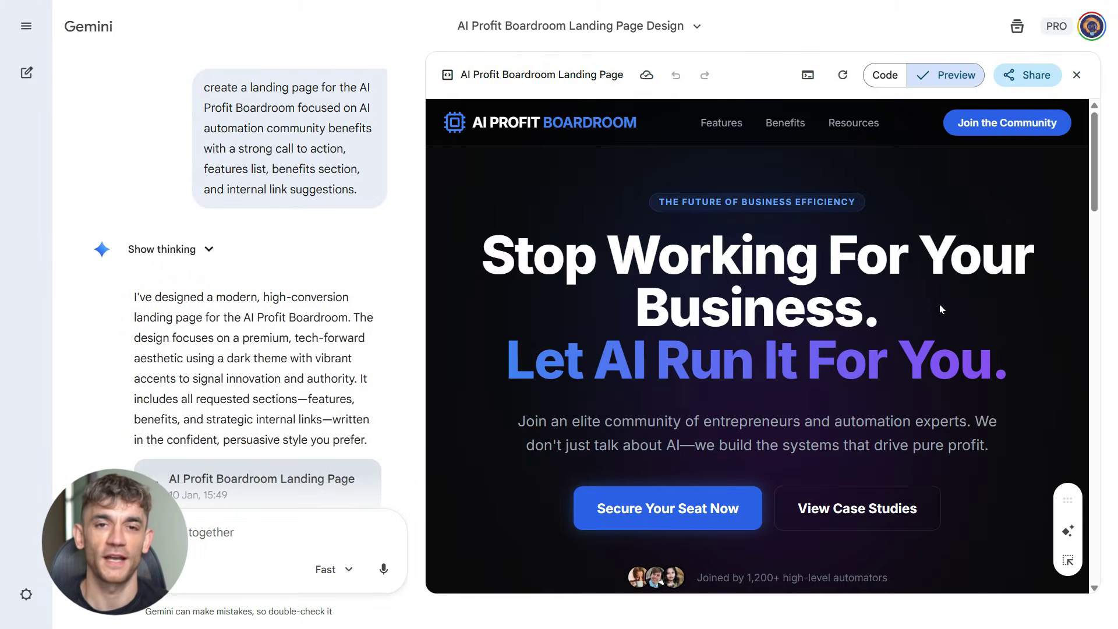
scroll(939, 308, "down", 3)
scroll(939, 309, "down", 3)
scroll(939, 309, "down", 3)
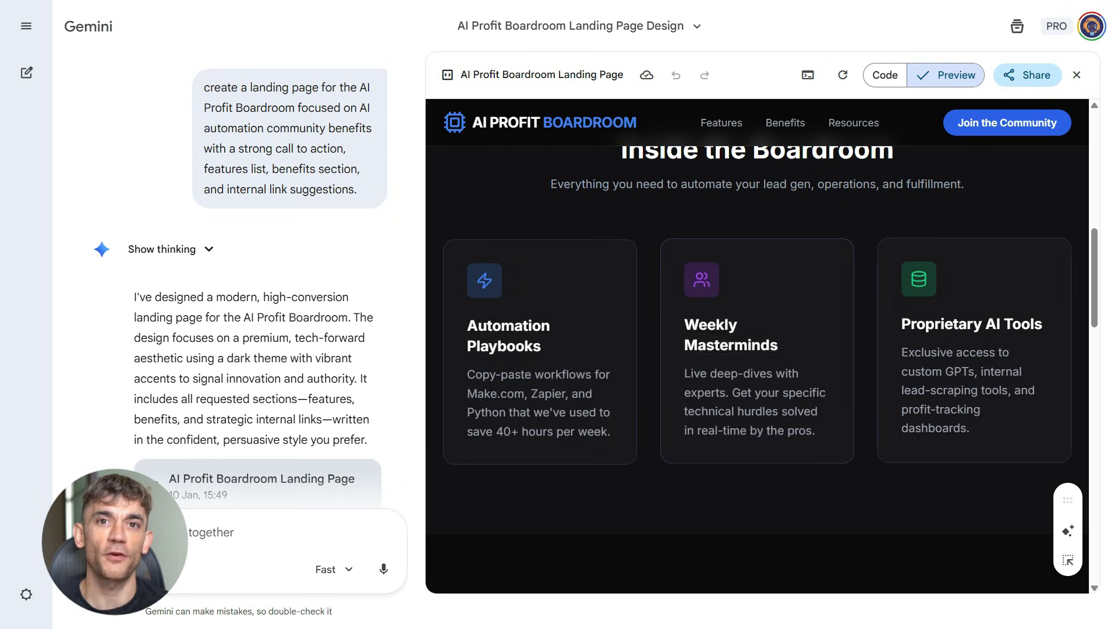
scroll(952, 348, "down", 4)
scroll(952, 348, "down", 5)
scroll(984, 225, "down", 2)
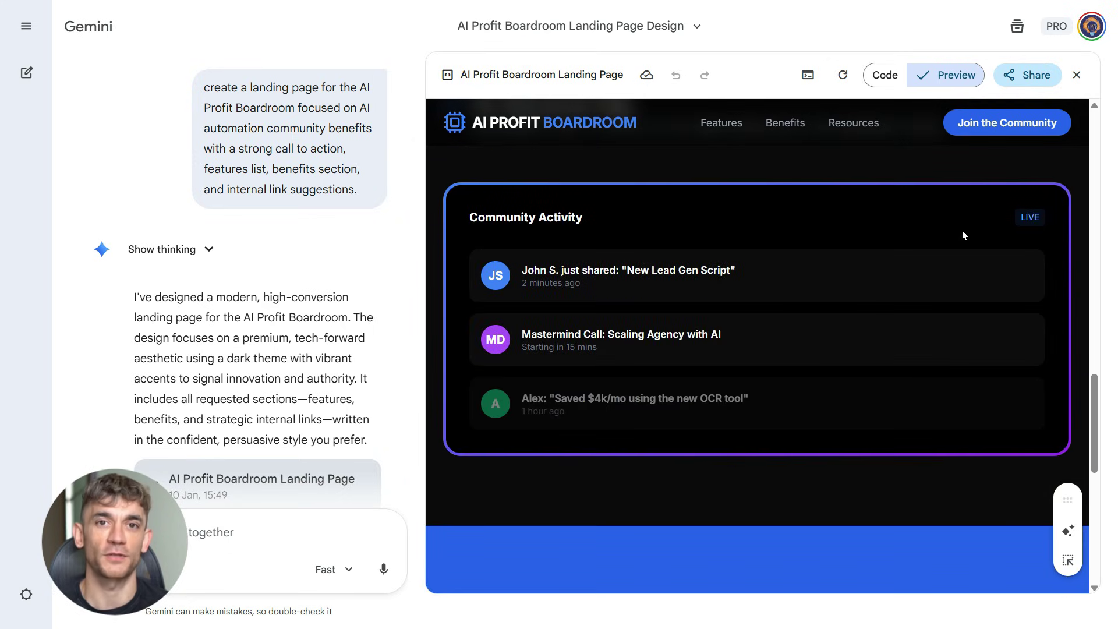
scroll(922, 265, "down", 4)
scroll(923, 266, "down", 4)
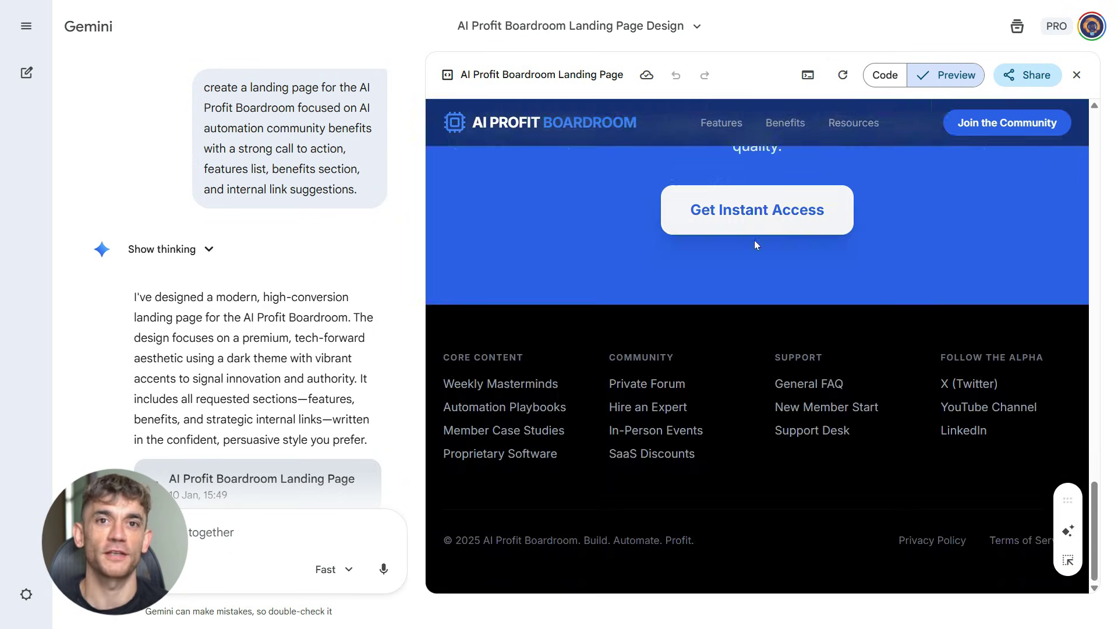
scroll(759, 260, "up", 6)
scroll(760, 260, "up", 1)
scroll(702, 348, "up", 3)
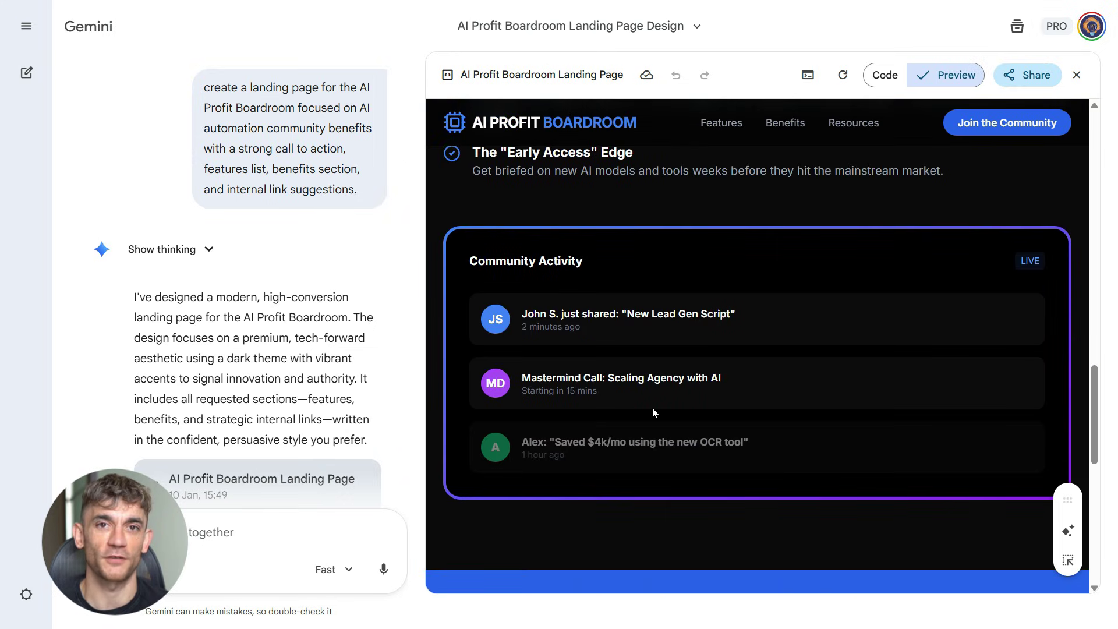
scroll(654, 404, "up", 1)
scroll(653, 404, "up", 1)
scroll(654, 405, "up", 3)
scroll(653, 405, "up", 5)
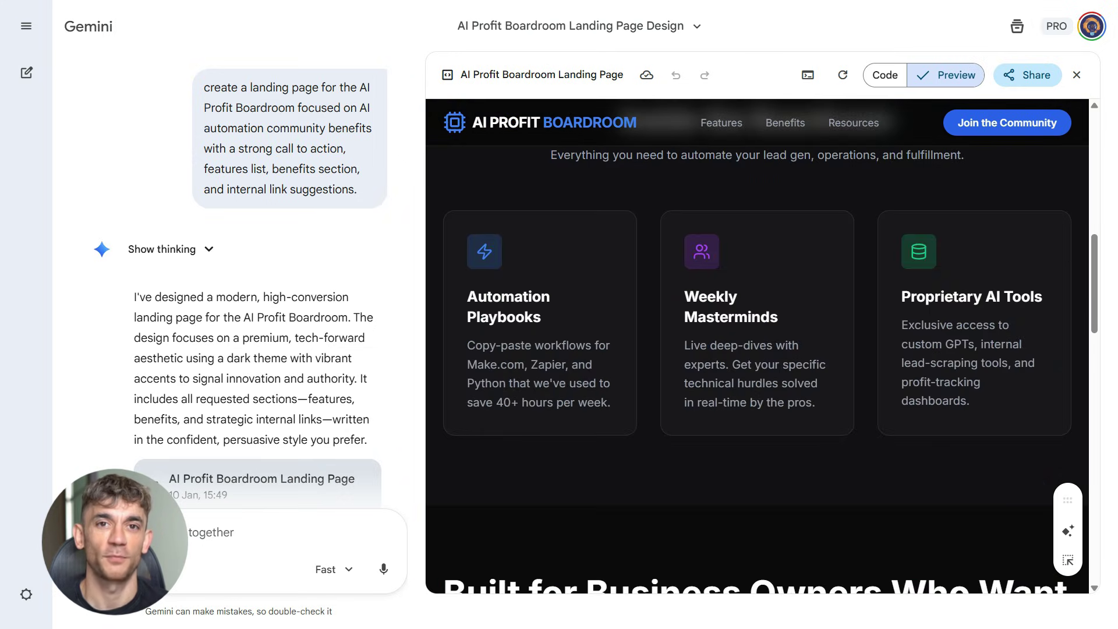
scroll(653, 404, "up", 4)
scroll(793, 420, "up", 5)
scroll(792, 420, "up", 2)
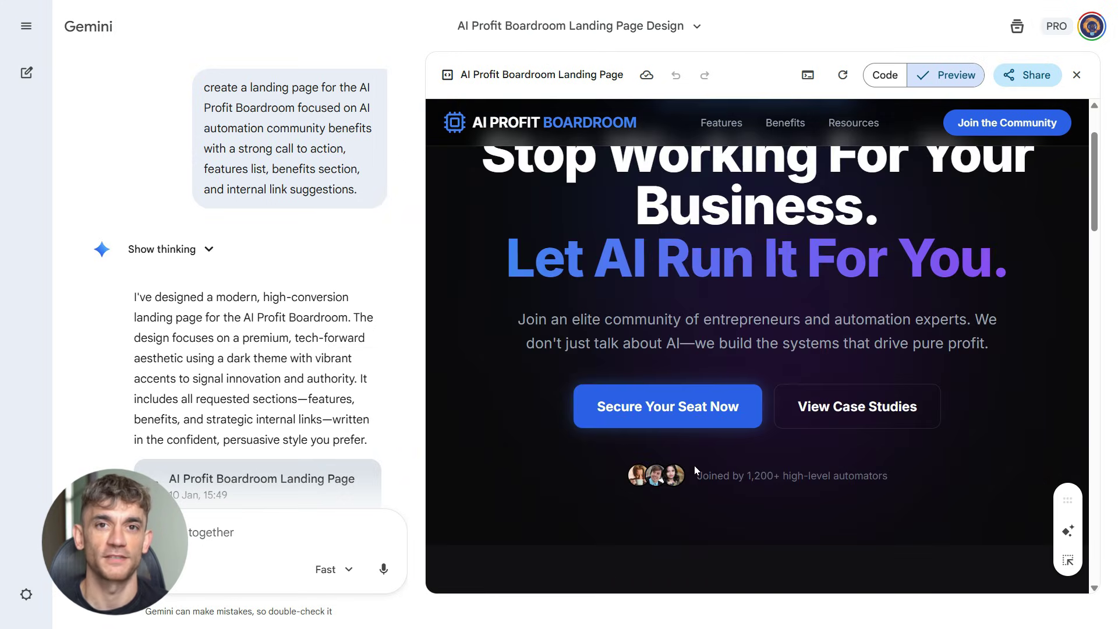
scroll(707, 463, "down", 2)
scroll(740, 448, "down", 6)
scroll(780, 381, "down", 5)
scroll(780, 381, "down", 2)
scroll(780, 384, "up", 5)
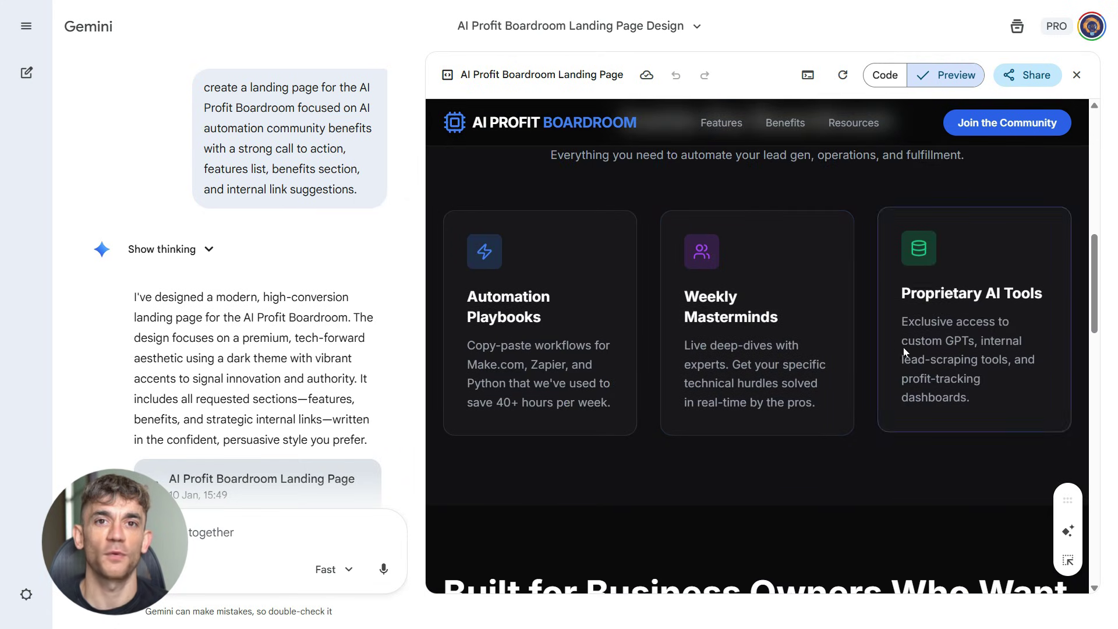
left_click(851, 125)
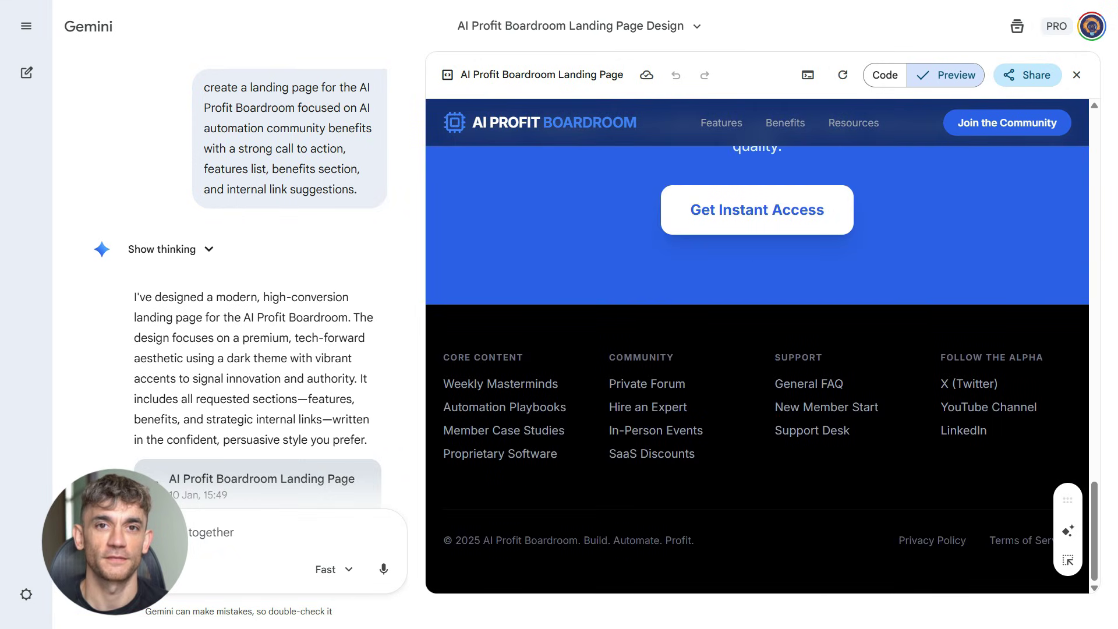
scroll(628, 402, "up", 5)
scroll(631, 384, "up", 4)
scroll(781, 260, "up", 10)
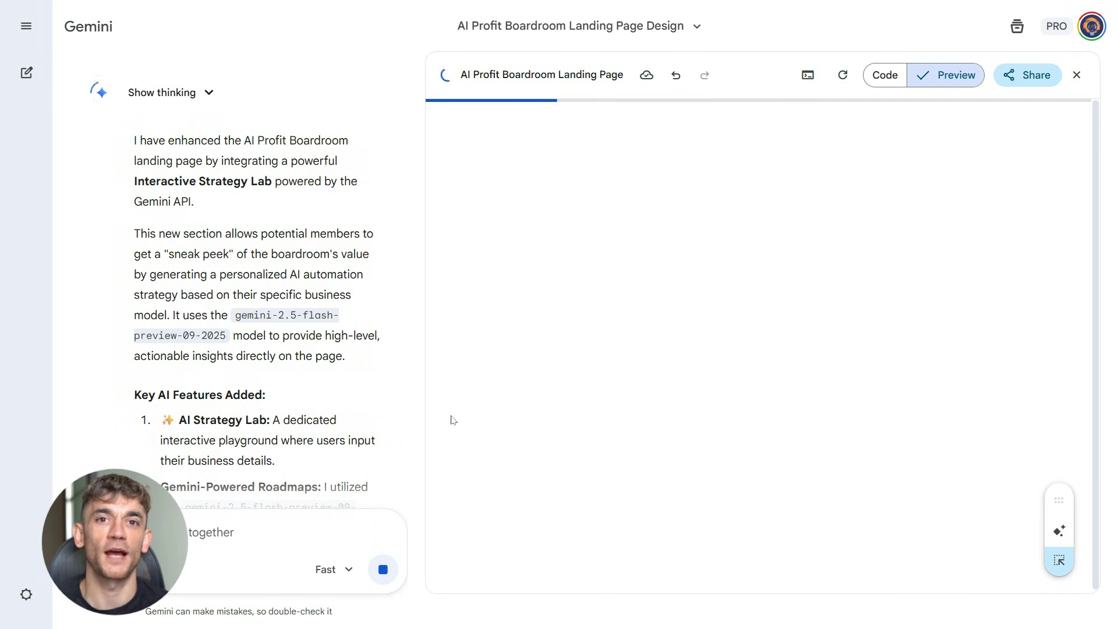
Scroll the landing-page preview down to the AI Strategy Lab fields
scroll(757, 349, "down", 10)
scroll(757, 349, "up", 3)
scroll(757, 349, "down", 1)
scroll(783, 362, "down", 1)
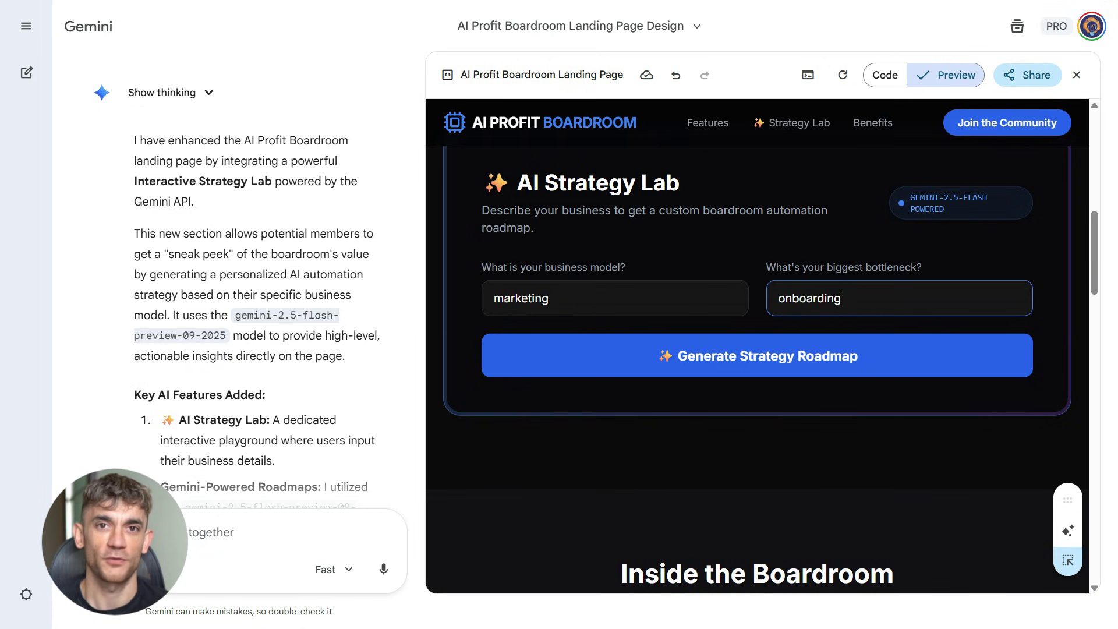
type("\\")
Generate the Strategy Lab roadmap for marketing with an onboarding bottleneck and review it
left_click(841, 349)
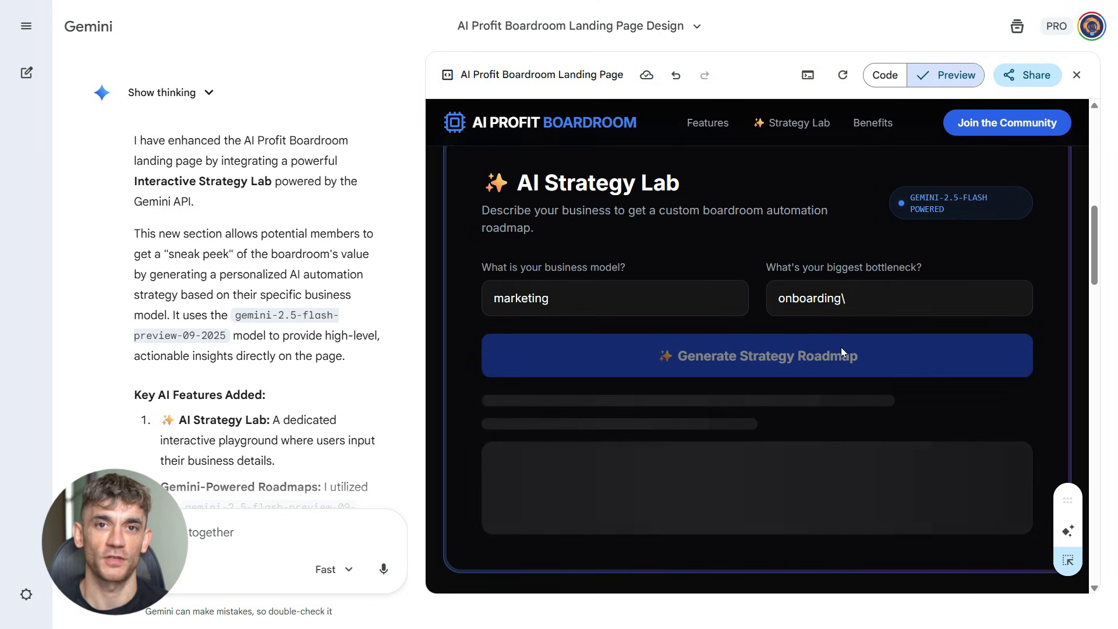
scroll(833, 358, "down", 2)
scroll(833, 358, "up", 2)
scroll(833, 358, "up", 2)
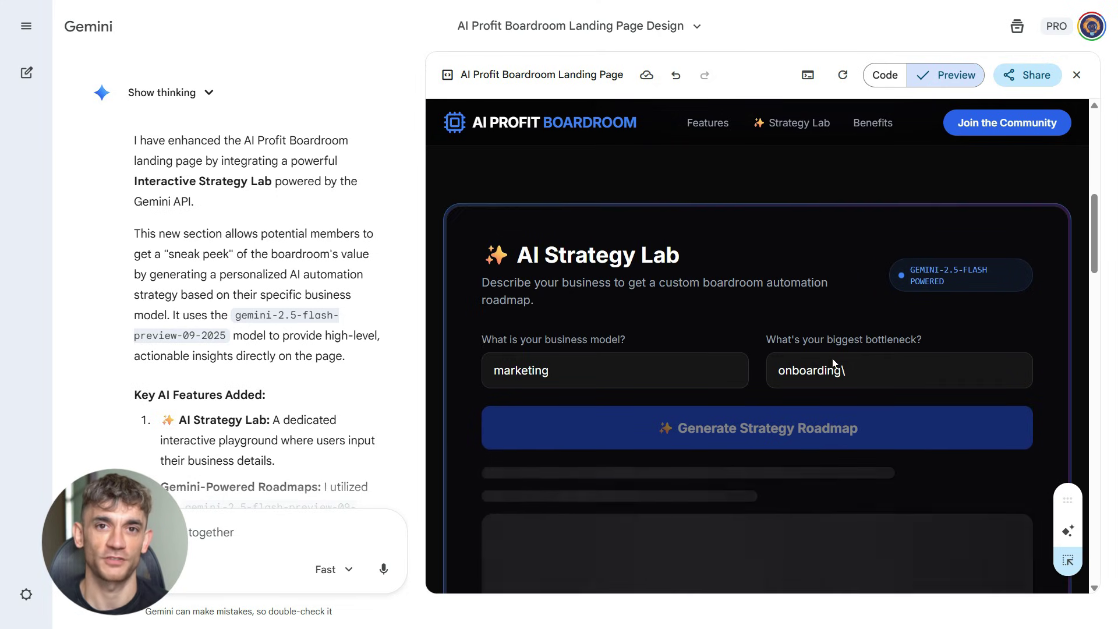
scroll(833, 358, "down", 8)
scroll(833, 358, "down", 4)
scroll(833, 359, "down", 5)
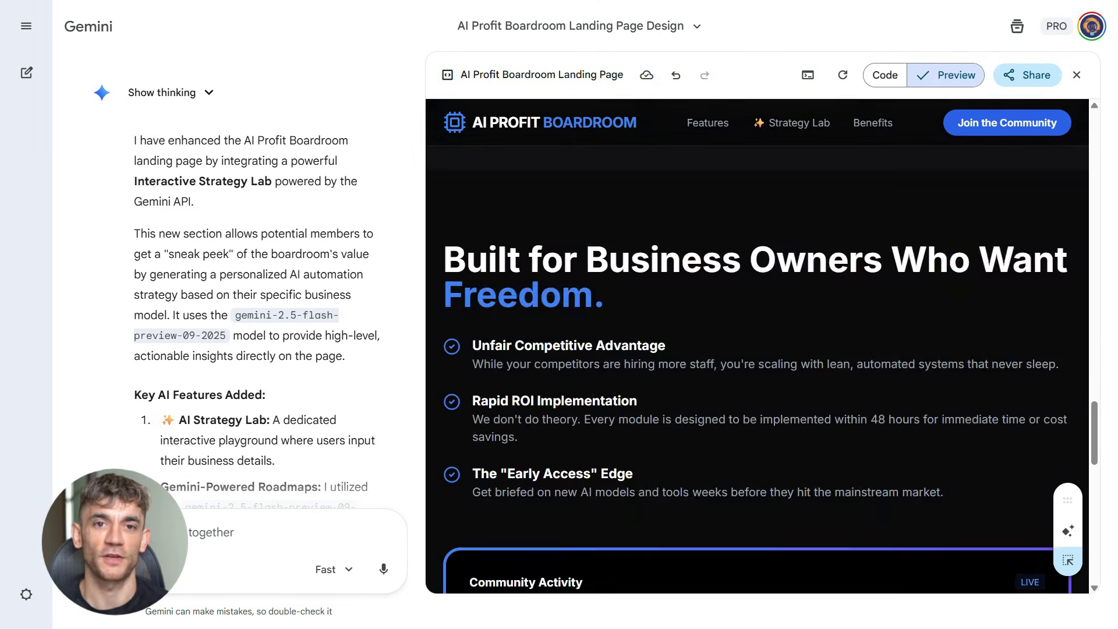
scroll(833, 358, "up", 9)
scroll(833, 358, "up", 3)
scroll(833, 359, "down", 3)
scroll(833, 359, "up", 2)
scroll(832, 358, "up", 3)
scroll(757, 346, "up", 5)
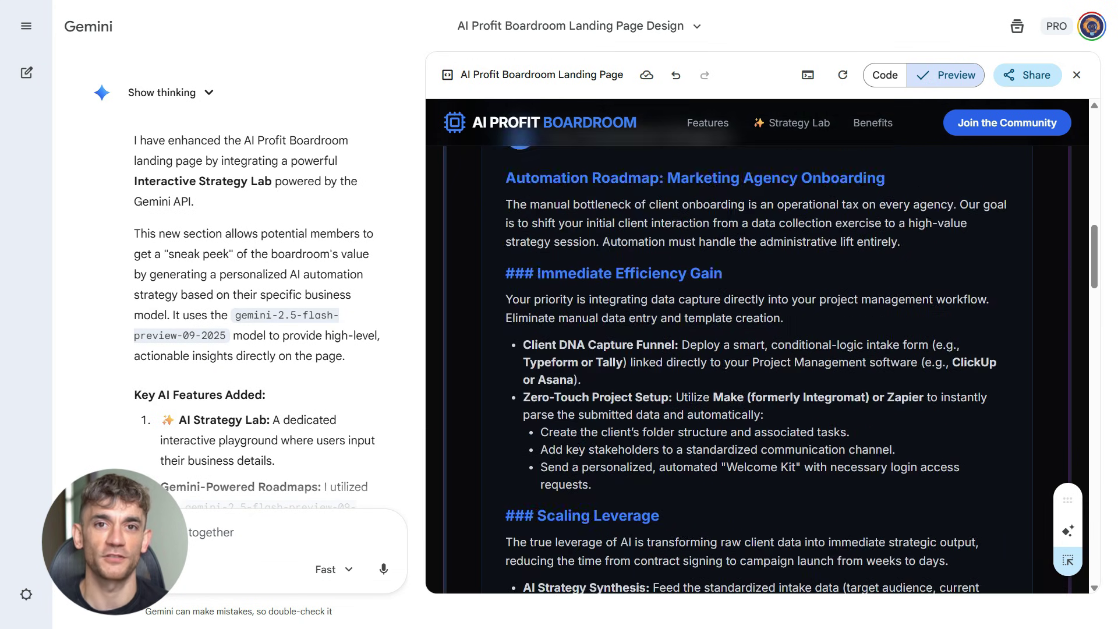
scroll(757, 347, "up", 3)
scroll(757, 347, "down", 2)
scroll(936, 415, "up", 3)
scroll(936, 415, "down", 8)
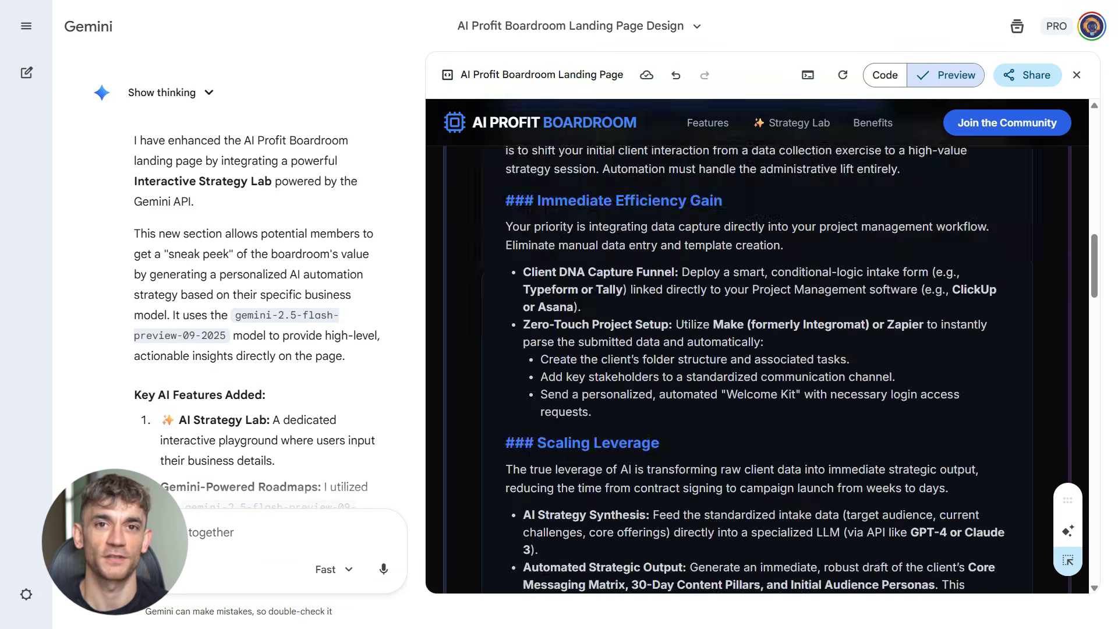
scroll(936, 415, "down", 7)
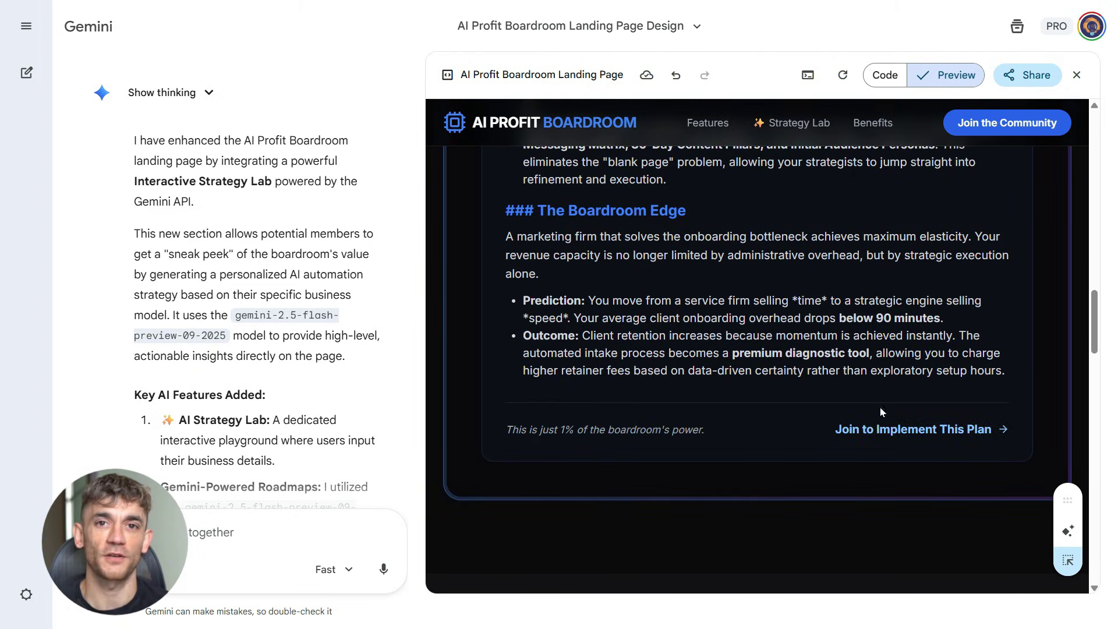
Jump back to the AI Strategy Lab via its nav link, then open notebook sharing options
left_click(792, 122)
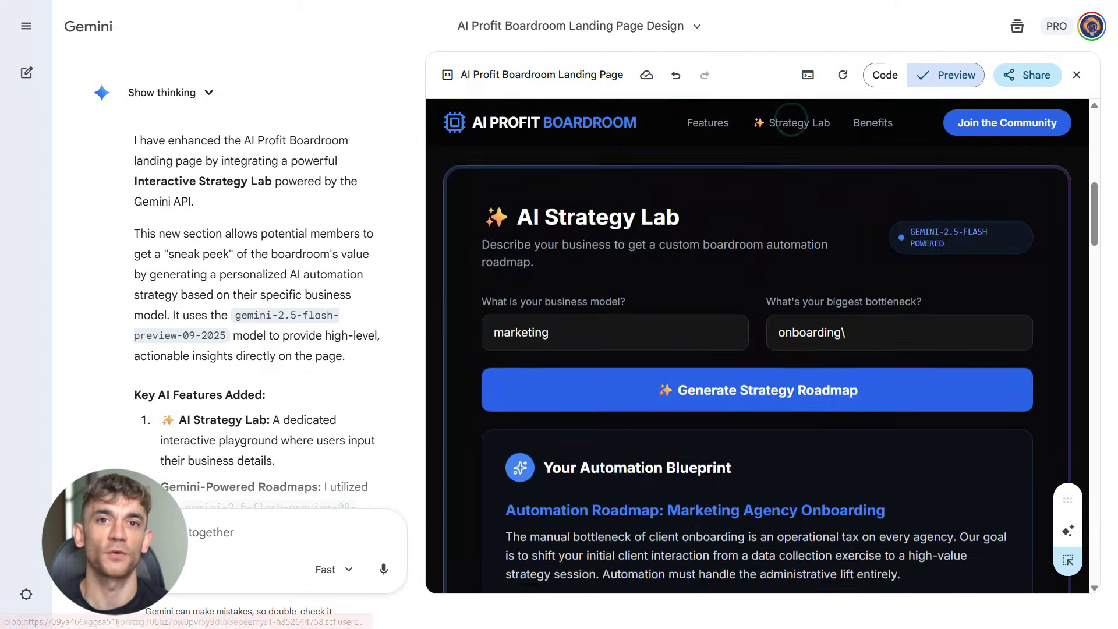
scroll(759, 268, "up", 10)
scroll(824, 286, "down", 5)
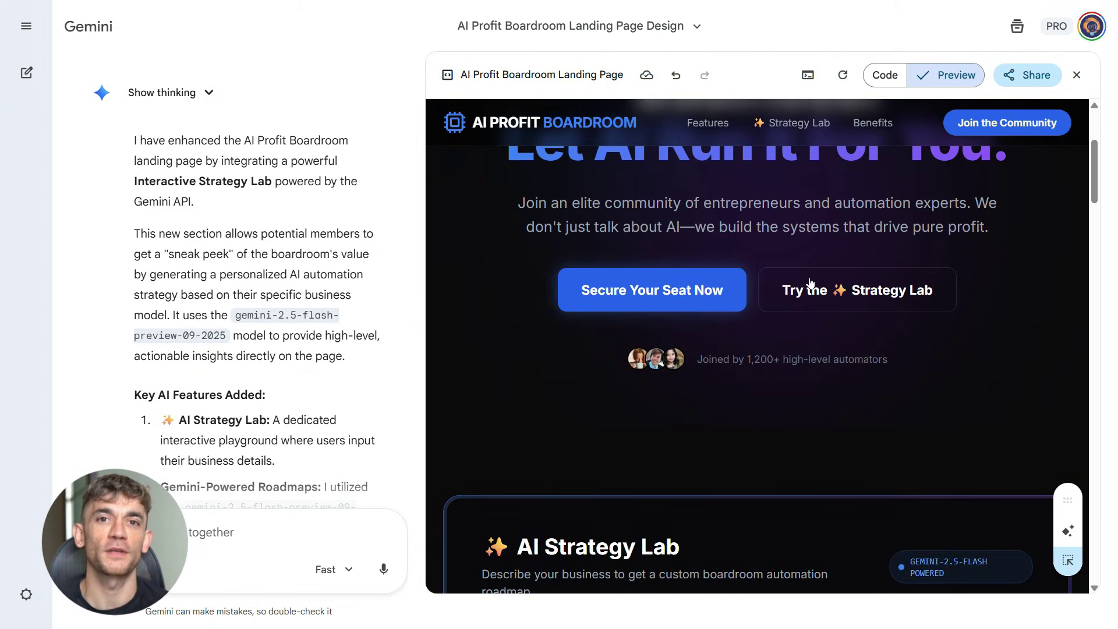
scroll(823, 286, "down", 4)
scroll(812, 289, "down", 10)
scroll(812, 289, "down", 8)
scroll(811, 299, "down", 8)
scroll(811, 303, "down", 5)
scroll(811, 303, "down", 8)
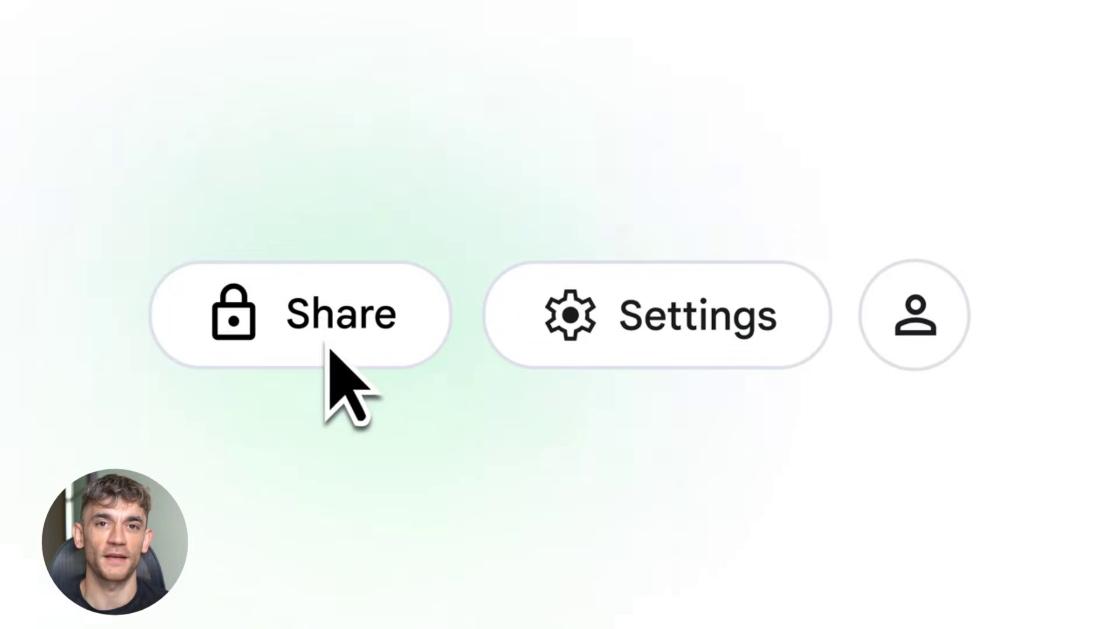
left_click(329, 349)
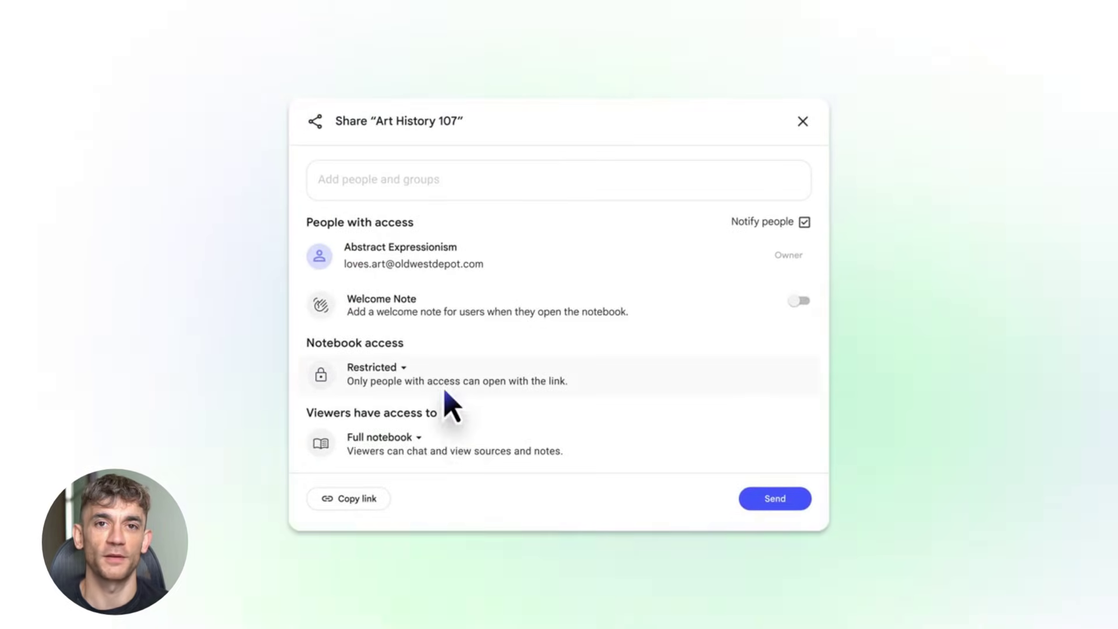
left_click(445, 389)
Make the notebook open to anyone with the link, then scroll down the Goldie Agency page
left_click(651, 198)
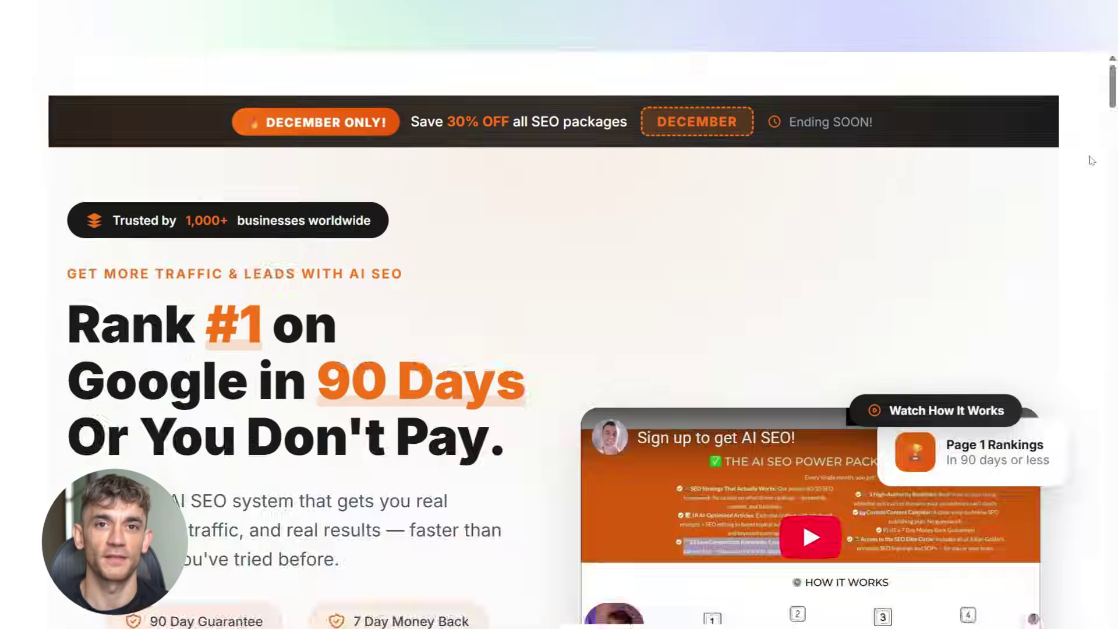
scroll(1092, 408, "down", 5)
scroll(1092, 262, "down", 1)
scroll(1092, 109, "down", 5)
scroll(1095, 109, "down", 5)
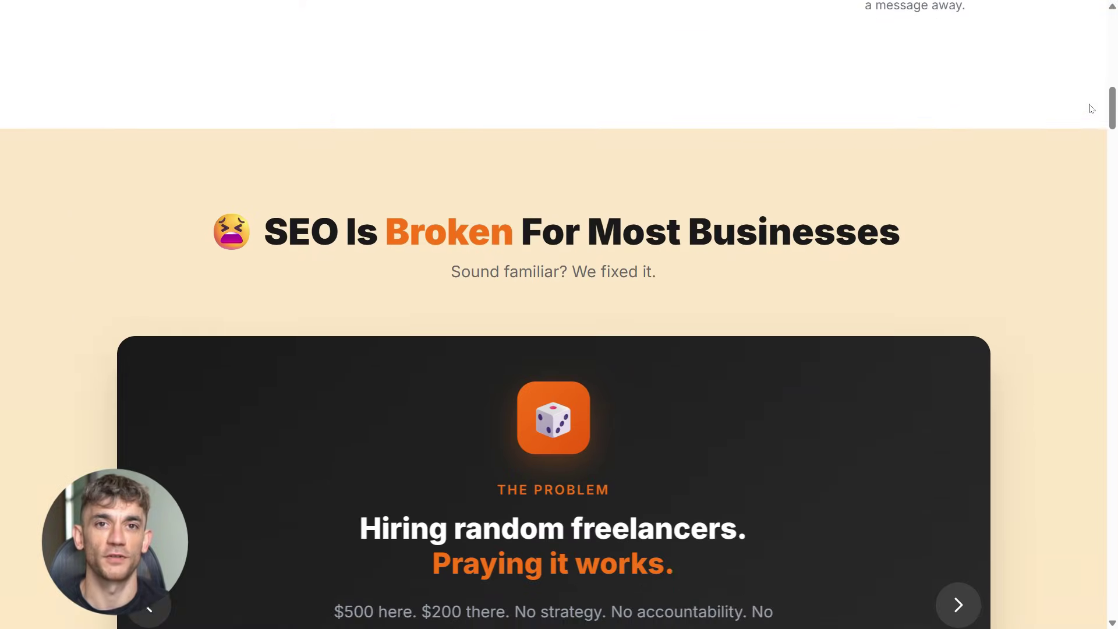
scroll(1098, 110, "down", 3)
scroll(1098, 110, "down", 2)
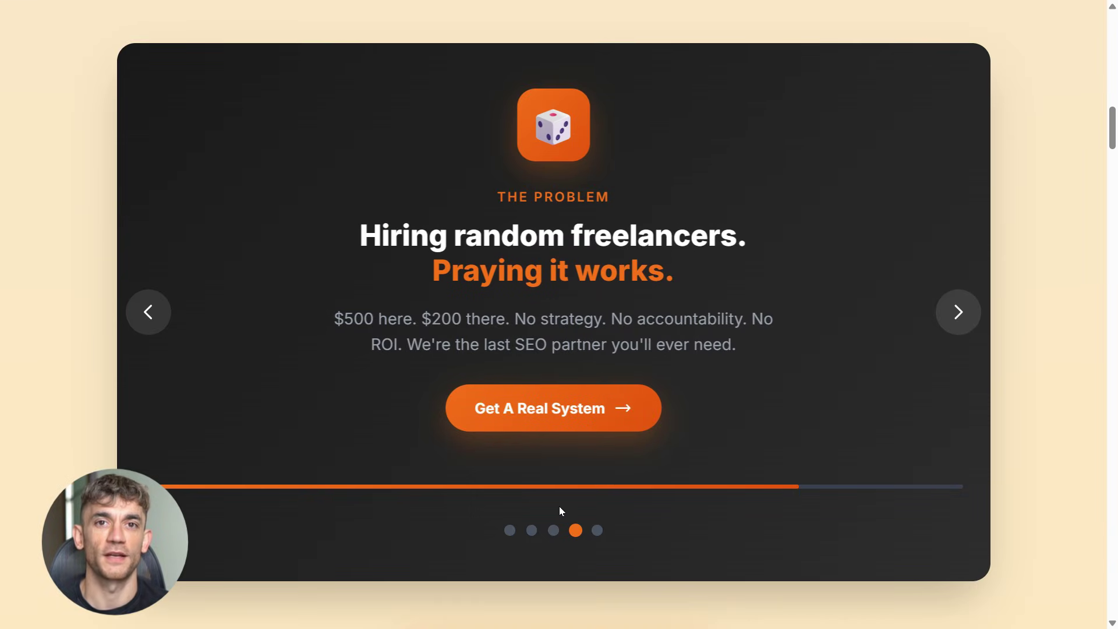
Switch the carousel between the Paying for backlinks, You publish content and The Solution slides
left_click(553, 530)
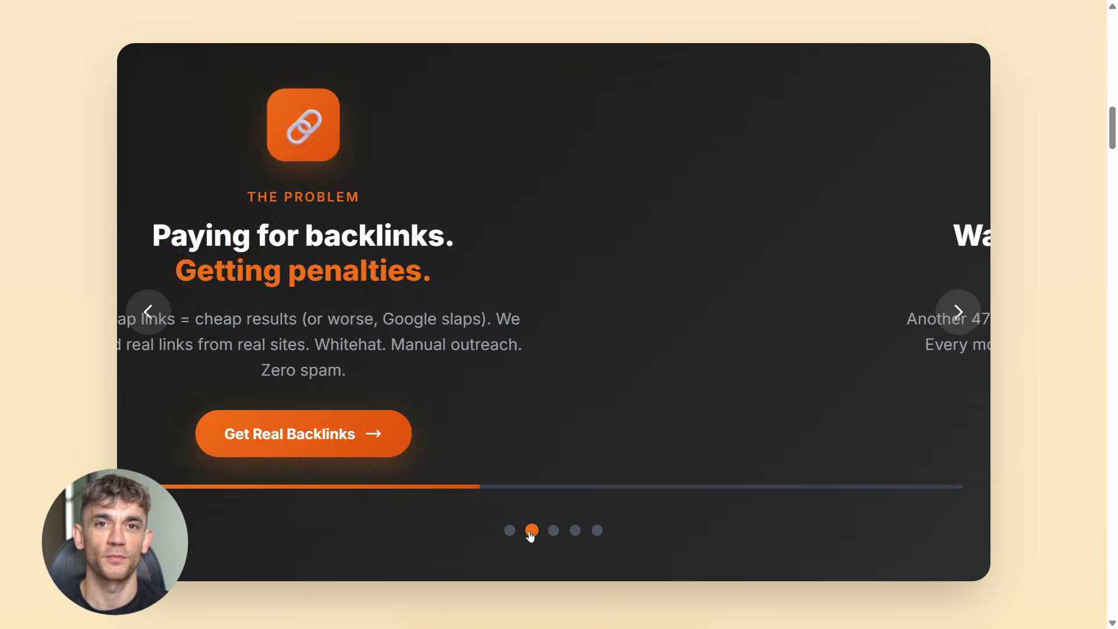
left_click(510, 531)
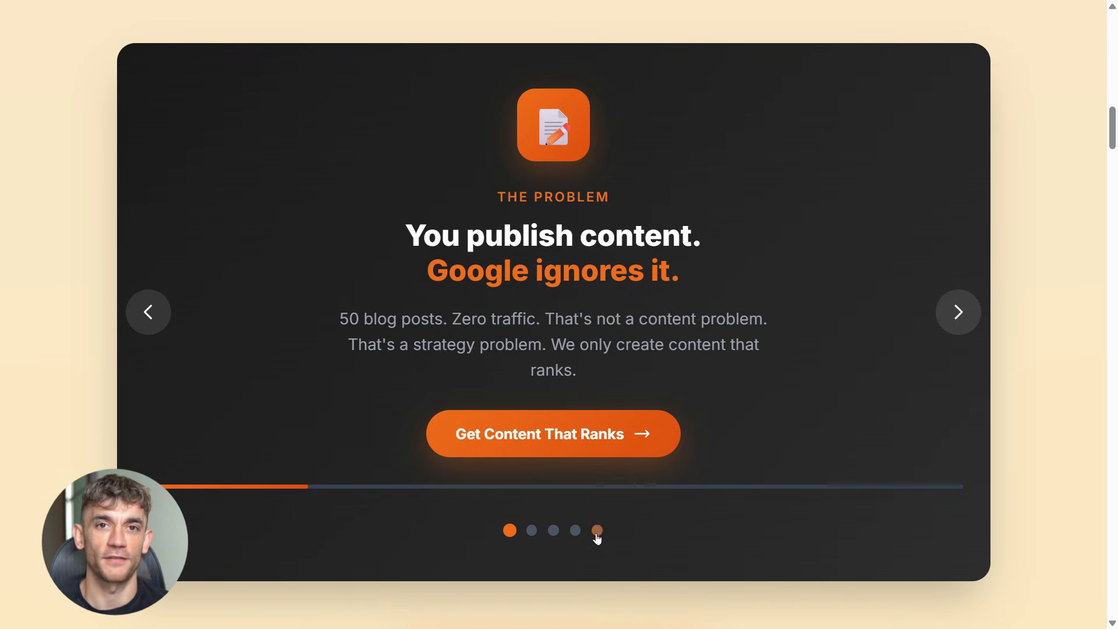
left_click(598, 531)
Scroll through the inclusions, process, testimonials and 90-day guarantee sections
scroll(1053, 282, "down", 6)
scroll(1053, 282, "down", 5)
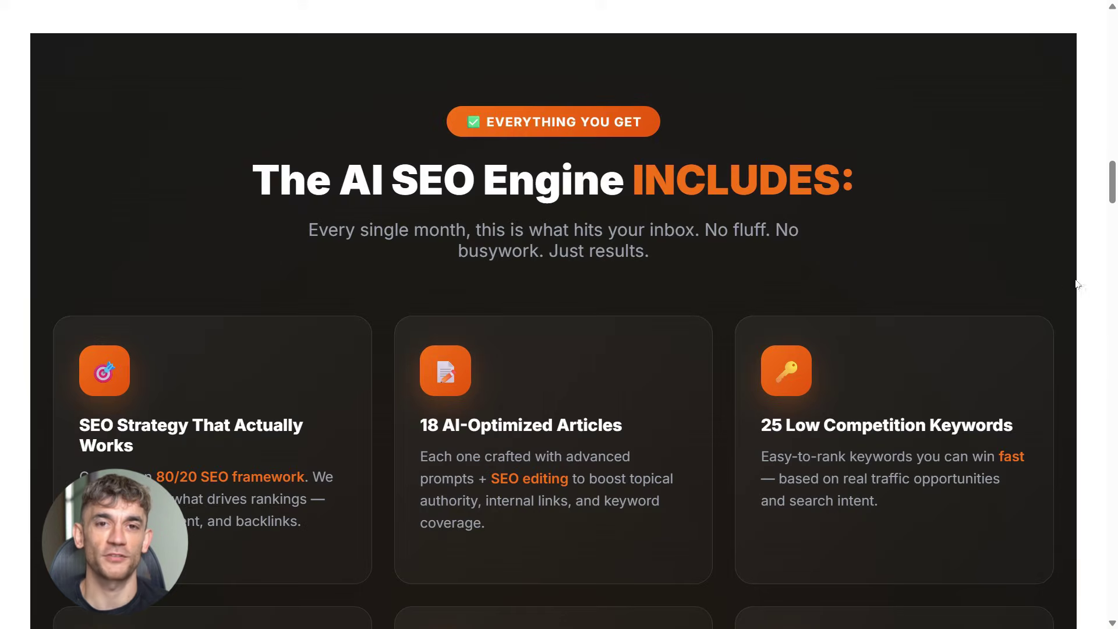
scroll(455, 259, "down", 3)
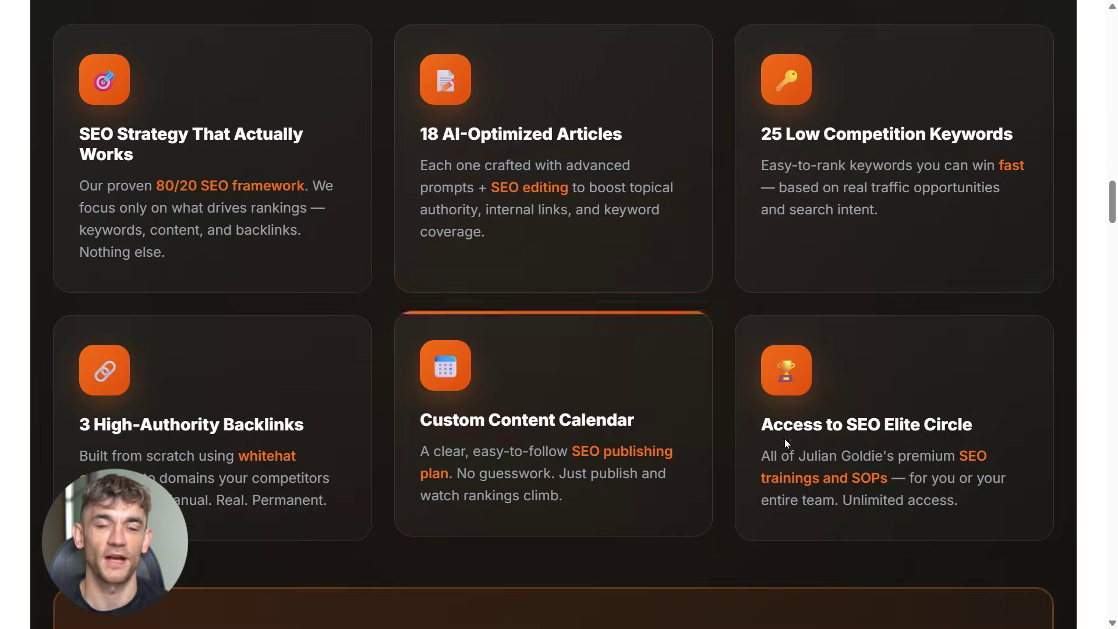
scroll(1087, 295, "down", 5)
scroll(1087, 295, "down", 4)
scroll(1086, 297, "down", 6)
scroll(1084, 298, "down", 5)
scroll(1081, 301, "down", 5)
scroll(1080, 301, "down", 4)
scroll(1081, 301, "down", 5)
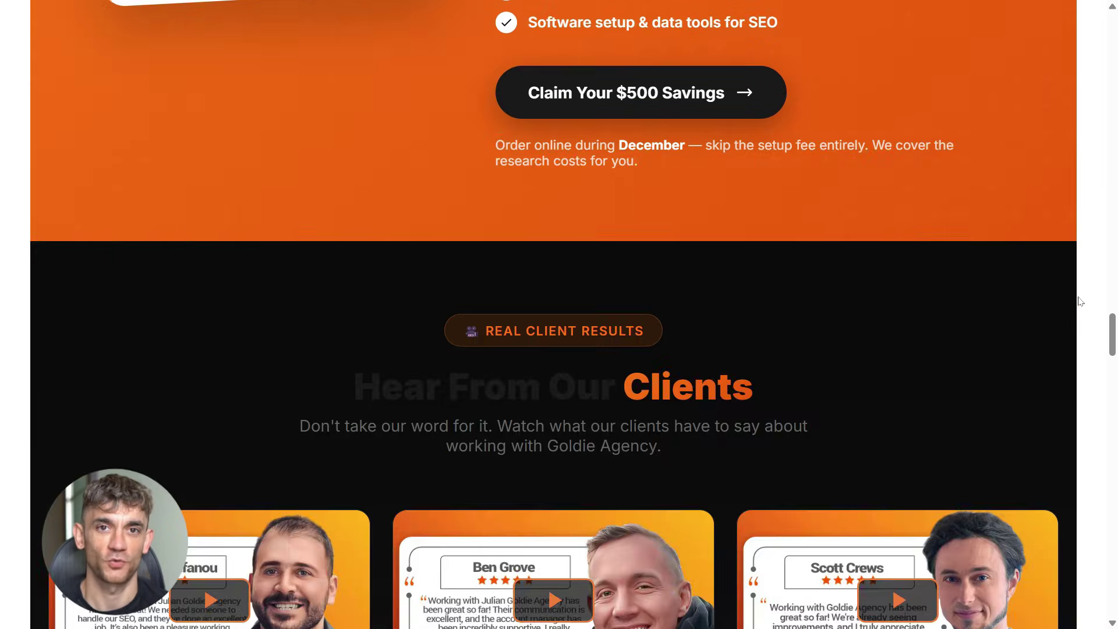
scroll(1081, 301, "down", 5)
scroll(1081, 301, "down", 4)
scroll(1081, 301, "down", 4)
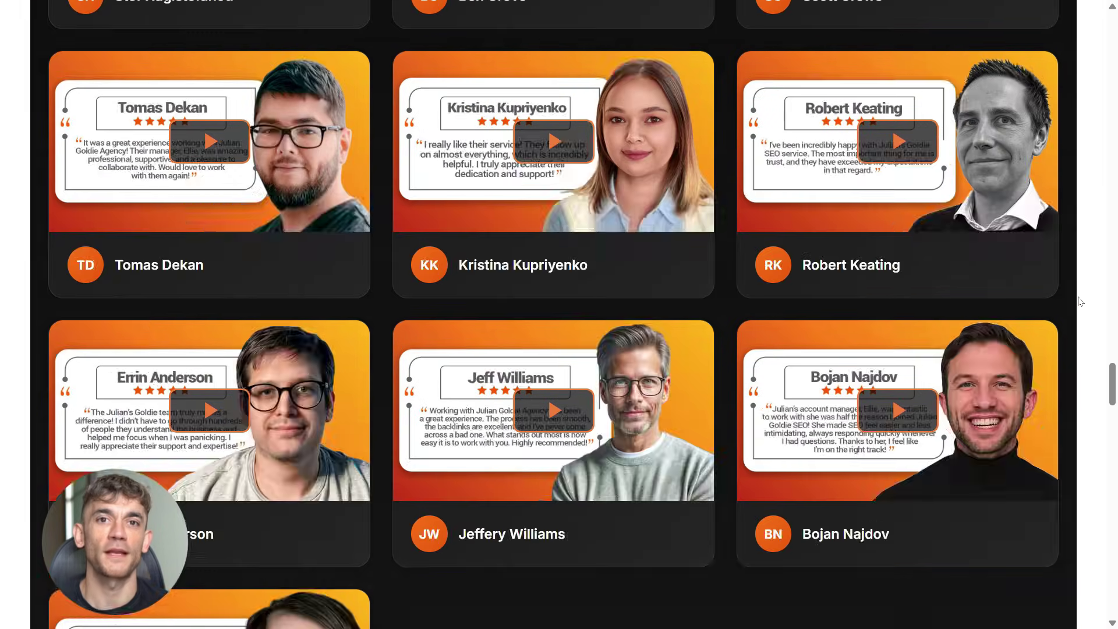
scroll(1081, 301, "down", 5)
scroll(1080, 301, "down", 6)
scroll(1081, 301, "down", 4)
scroll(1081, 301, "down", 4)
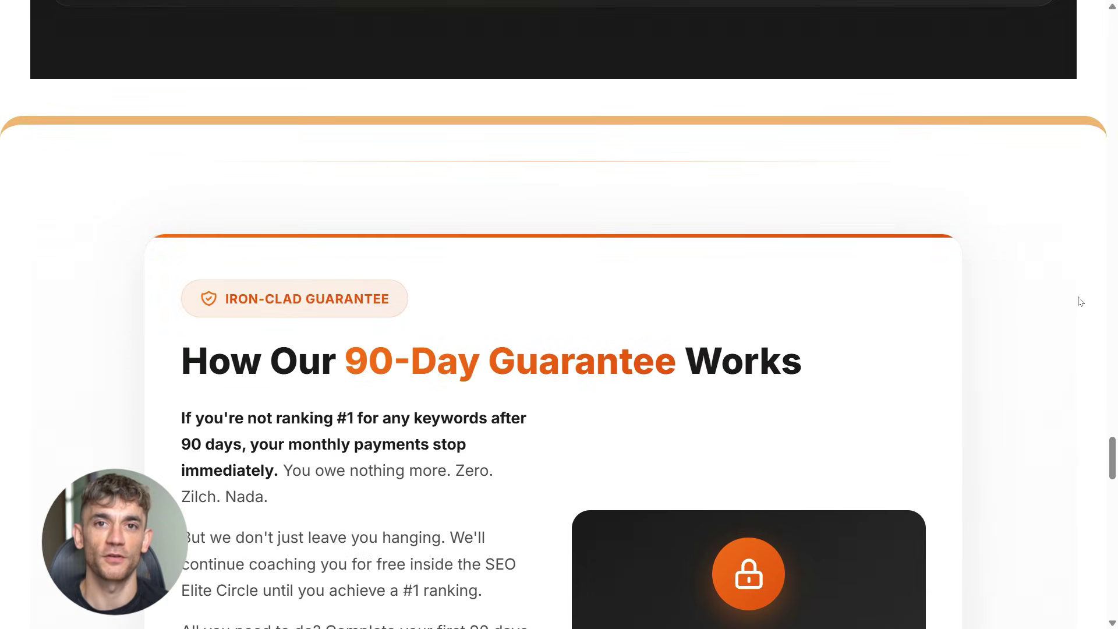
scroll(1080, 301, "down", 4)
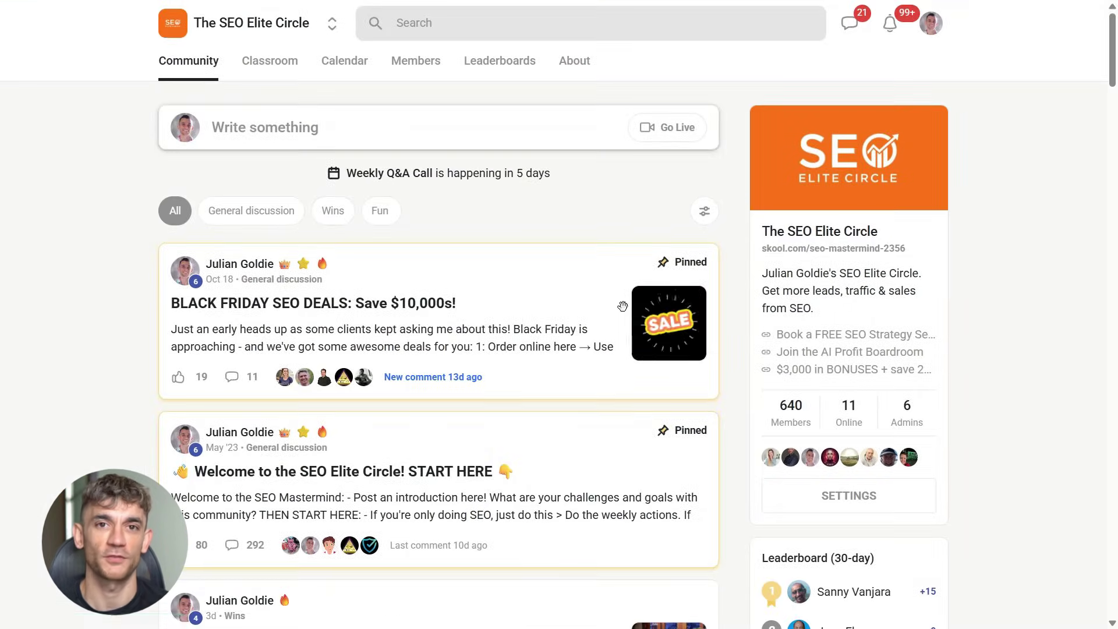
Browse the SEO Elite Circle's Community feed and Classroom courses
scroll(622, 306, "down", 5)
scroll(623, 309, "down", 3)
scroll(623, 313, "down", 4)
scroll(624, 313, "down", 1)
scroll(623, 313, "down", 3)
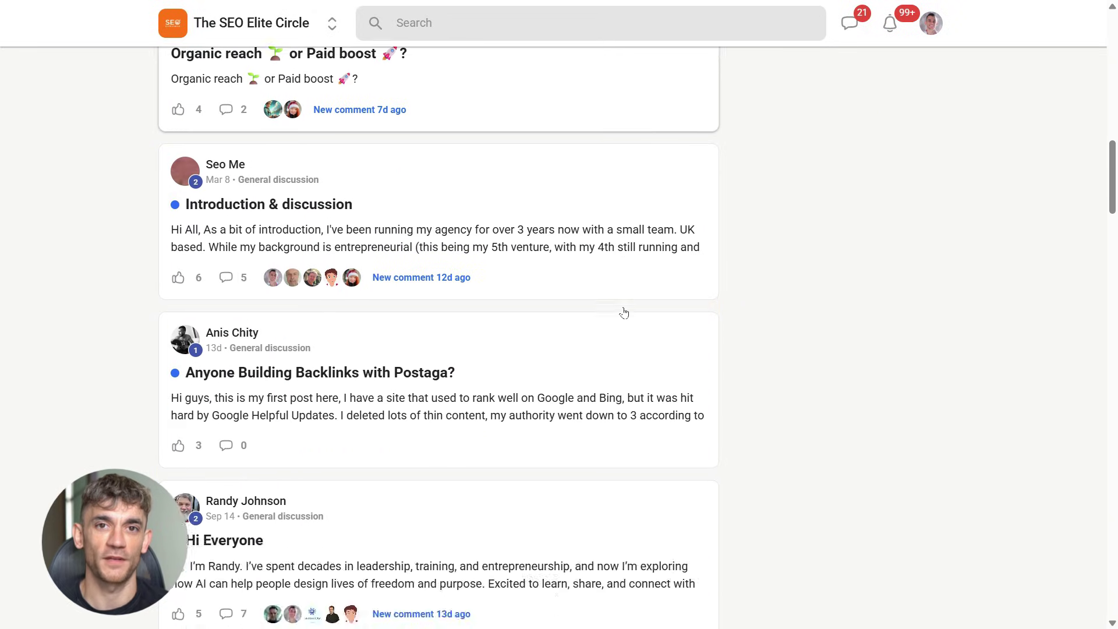
scroll(624, 313, "up", 5)
scroll(622, 307, "up", 3)
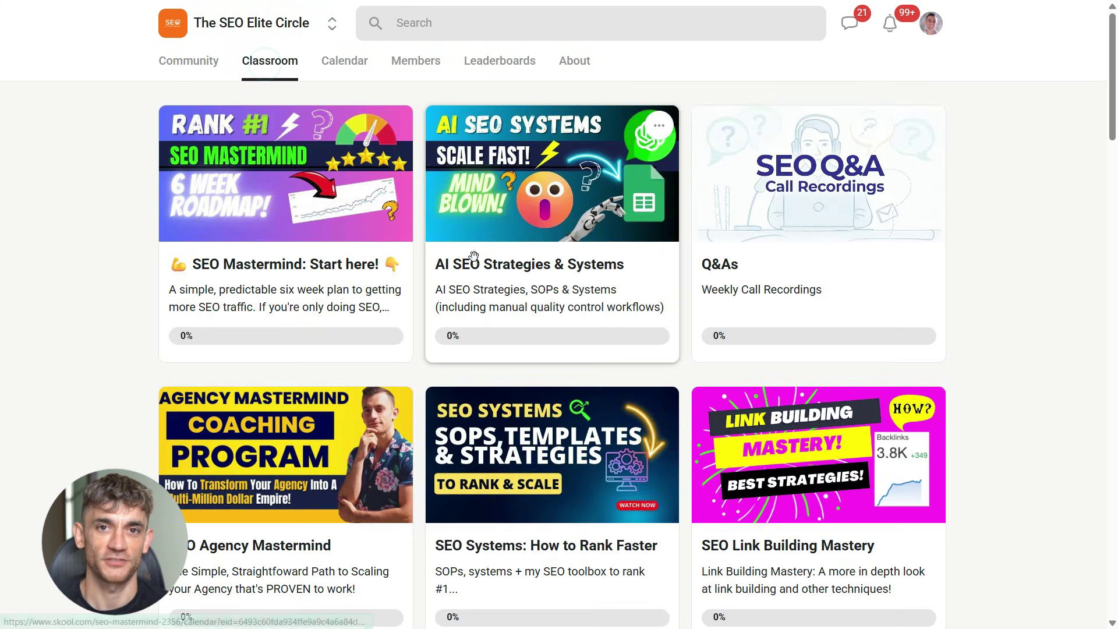
scroll(501, 265, "down", 3)
scroll(501, 265, "down", 3)
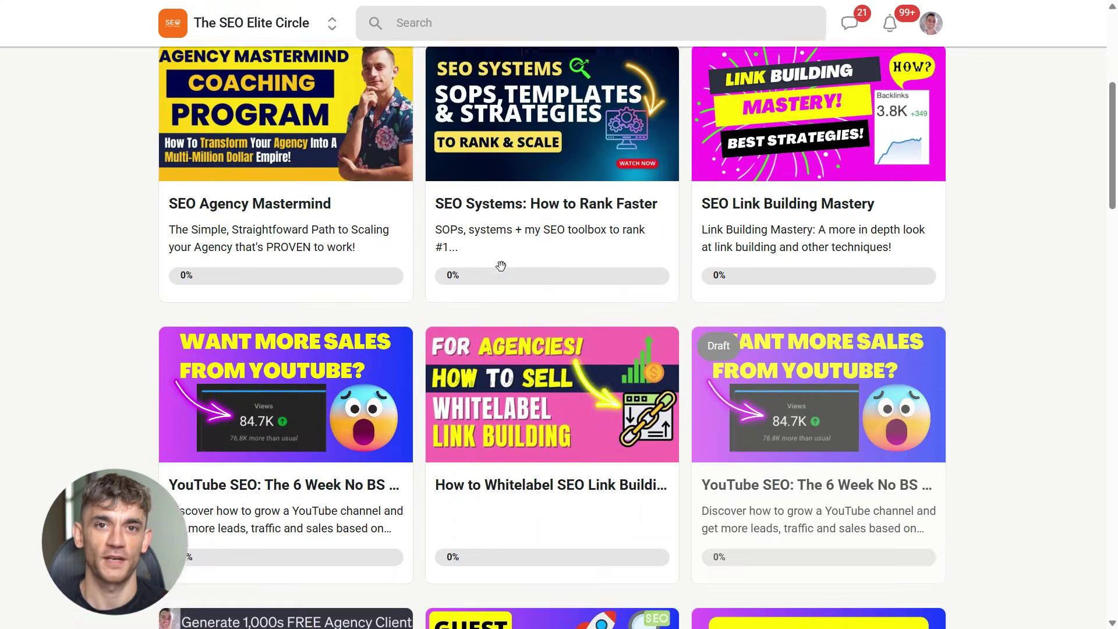
scroll(501, 265, "down", 3)
scroll(501, 266, "down", 4)
scroll(501, 265, "down", 2)
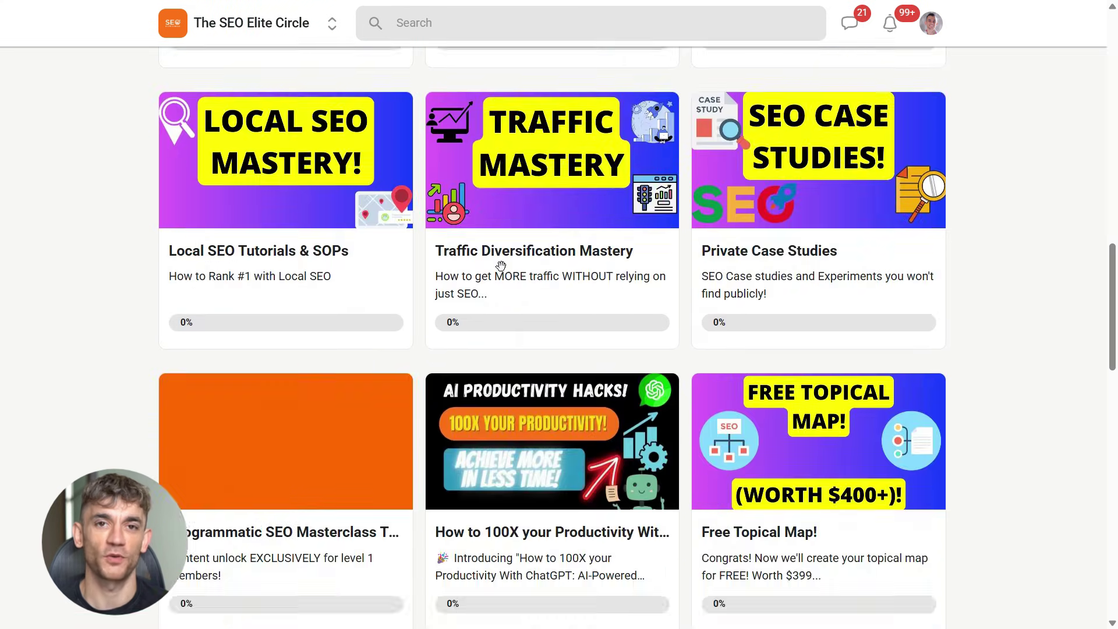
scroll(501, 266, "down", 3)
scroll(501, 265, "down", 3)
scroll(501, 266, "up", 6)
scroll(501, 266, "up", 5)
scroll(501, 266, "up", 5)
scroll(501, 266, "up", 8)
scroll(501, 266, "up", 1)
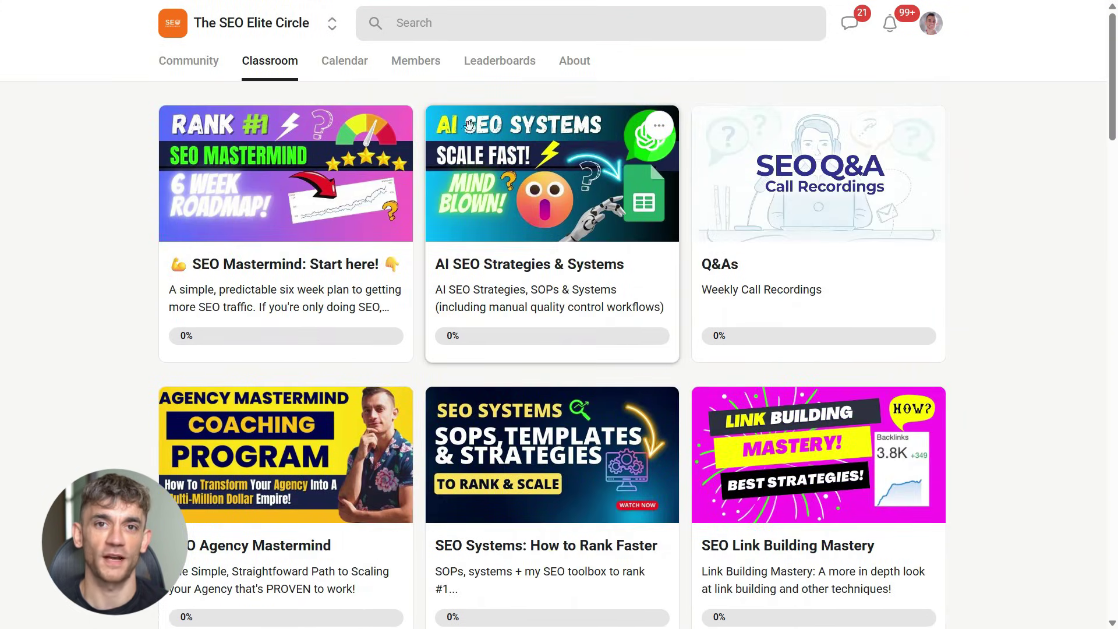
On the About page, enlarge the second gallery image, 'Simple, Easy Systems to Rank #1 Fast'
left_click(564, 65)
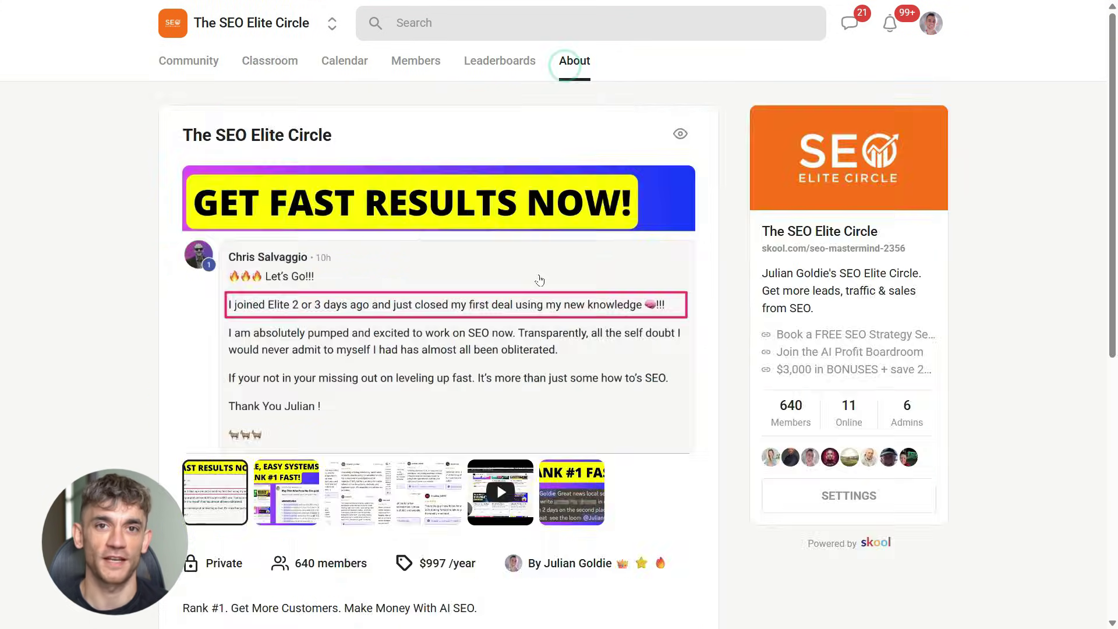
scroll(390, 327, "down", 1)
scroll(302, 334, "down", 1)
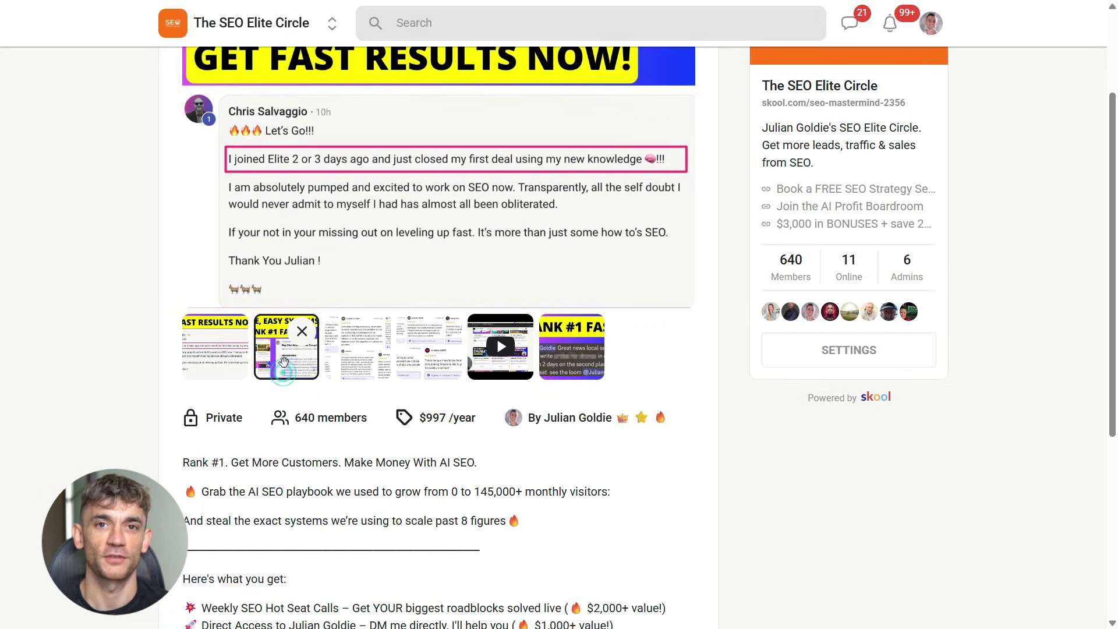
left_click(283, 362)
scroll(303, 408, "up", 2)
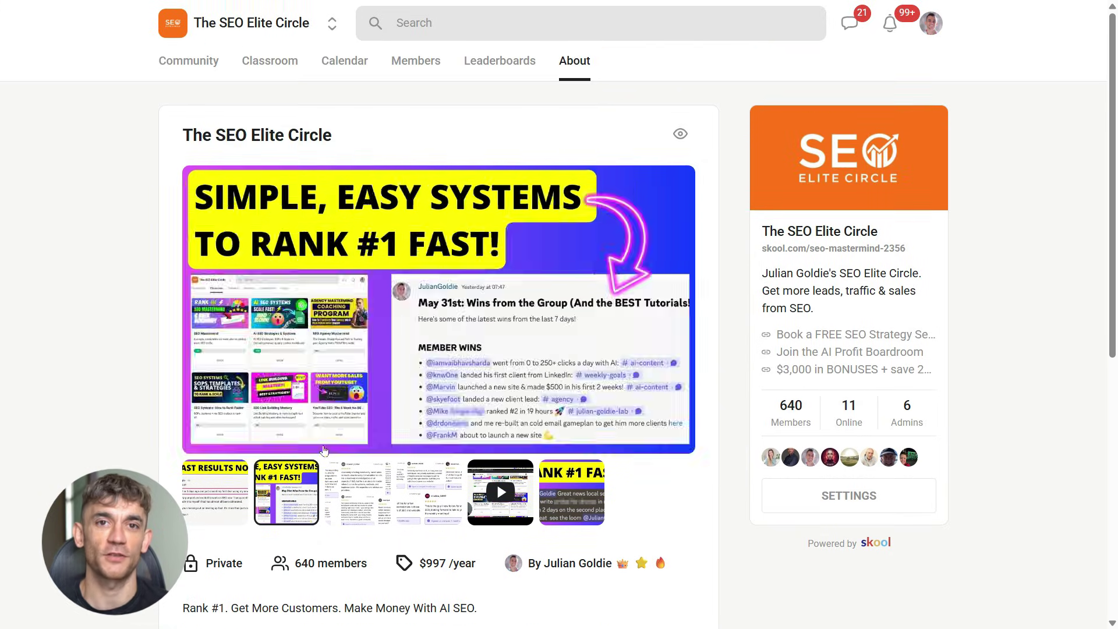